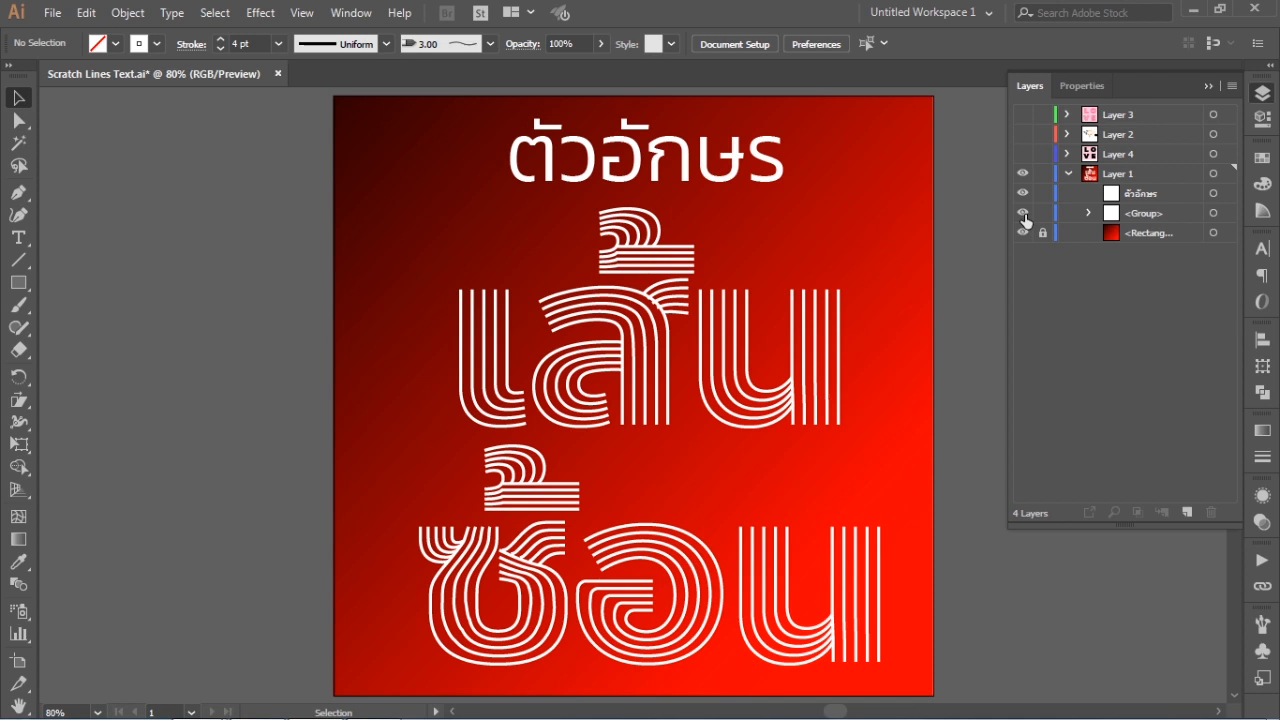
Collapse Layer 1, show Layer 4 and convert its four letters L, O, V and E to outlines
{"action": "left_click", "coordinate": [1067, 173]}
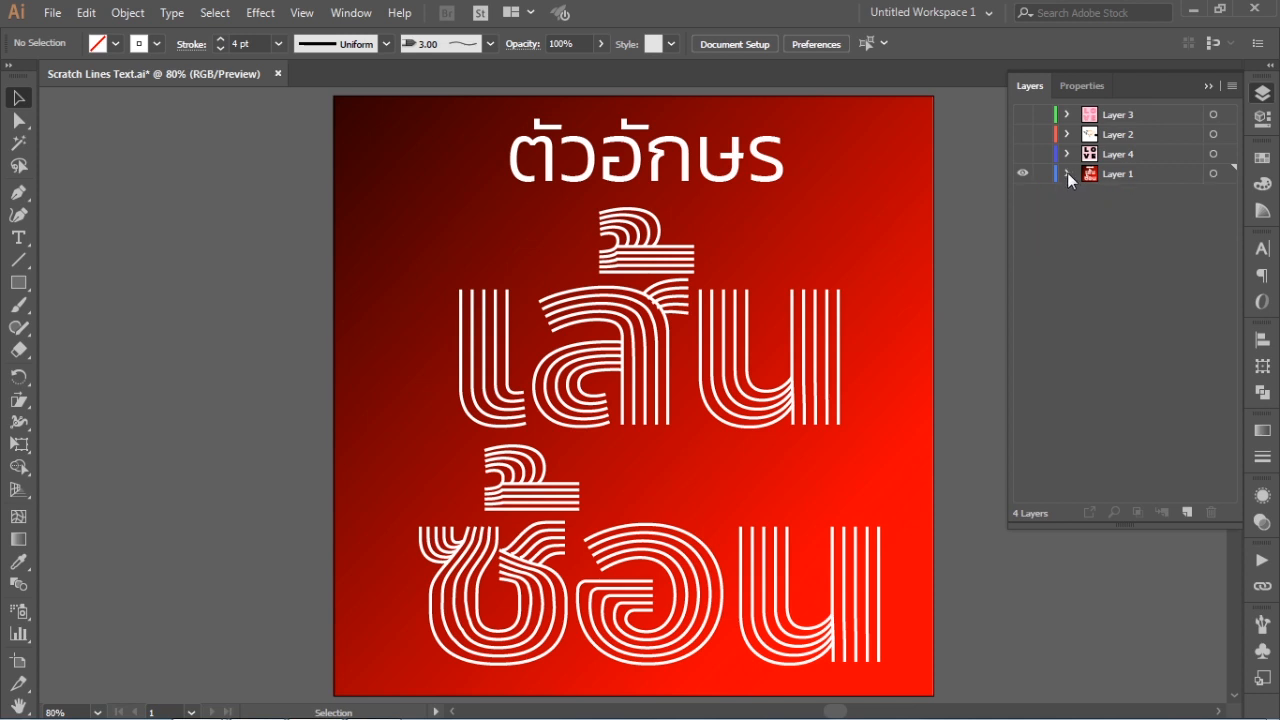
{"action": "left_click", "coordinate": [1026, 155]}
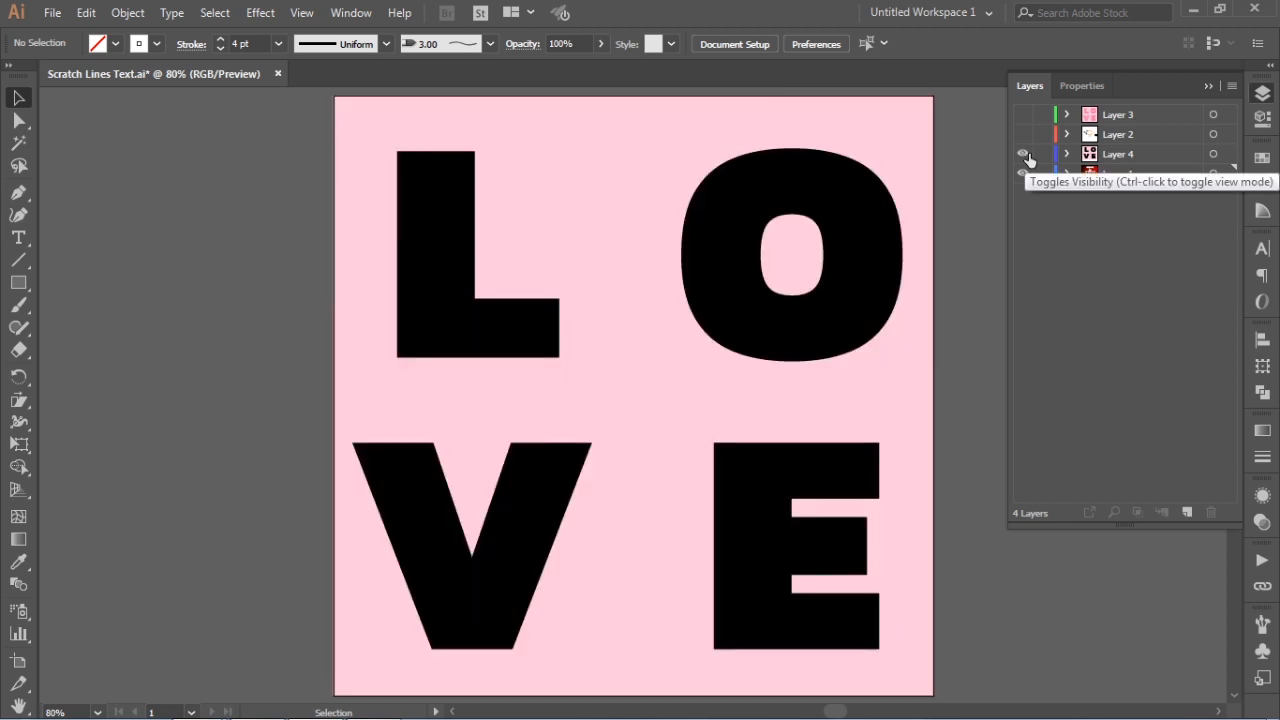
{"action": "left_click", "coordinate": [500, 331]}
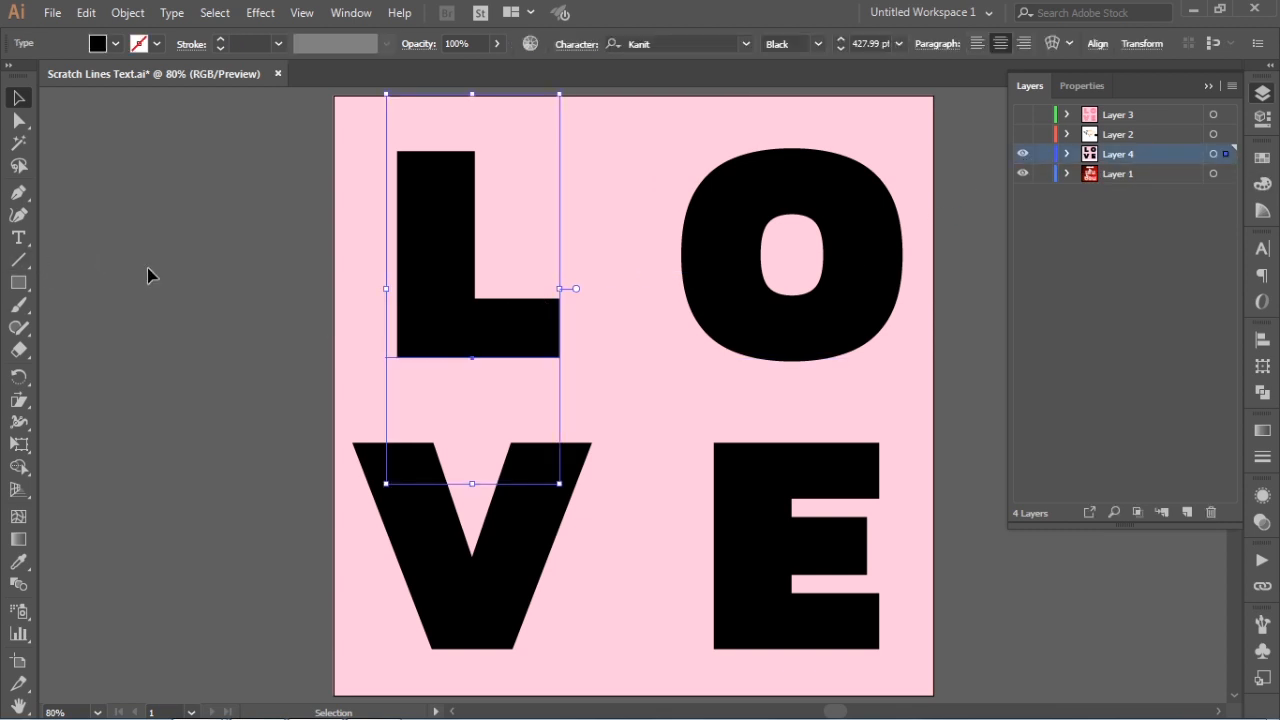
{"action": "left_click", "coordinate": [806, 357], "text": "shift"}
{"action": "left_click", "coordinate": [777, 471], "text": "shift"}
{"action": "left_click", "coordinate": [515, 566], "text": "shift"}
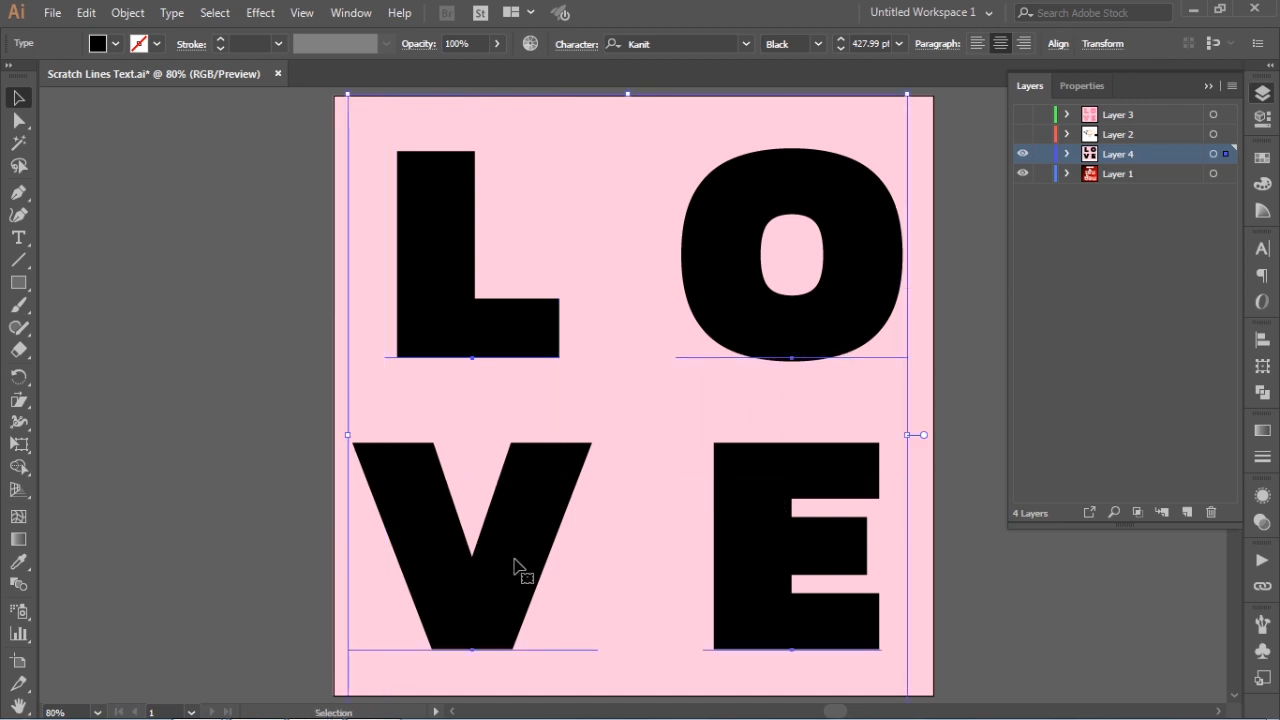
{"action": "right_click", "coordinate": [515, 568]}
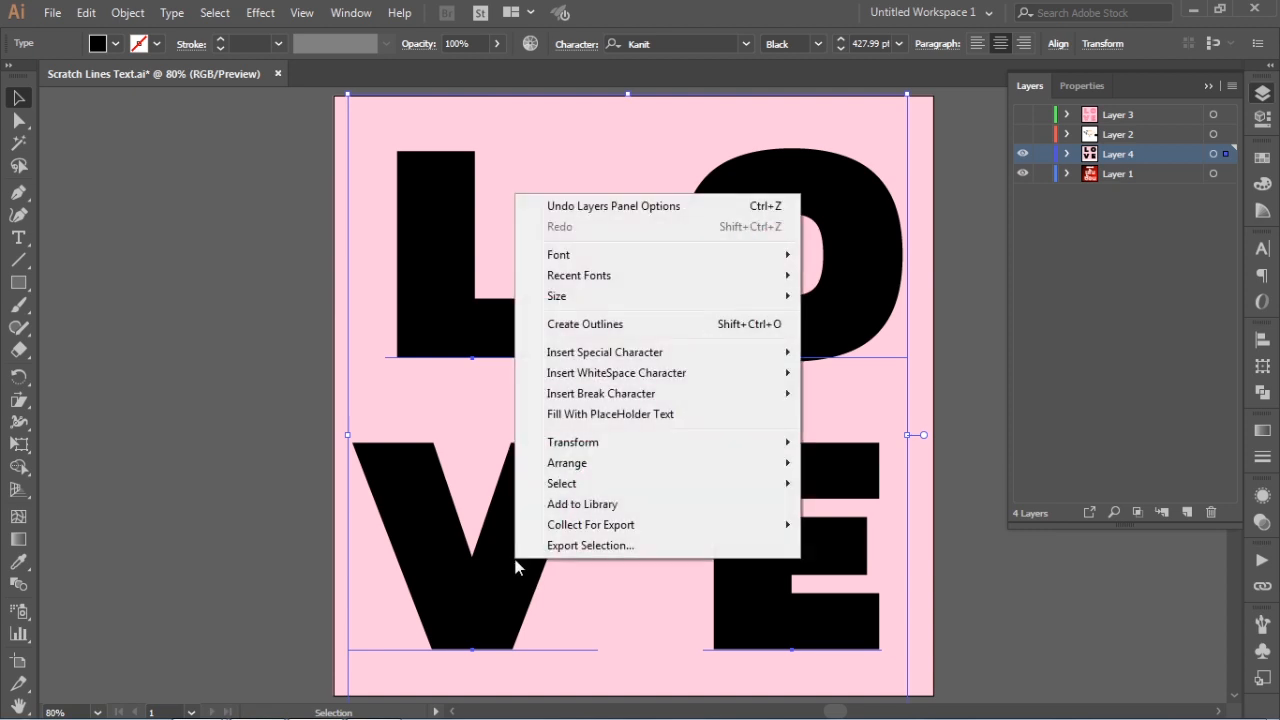
{"action": "left_click", "coordinate": [572, 325]}
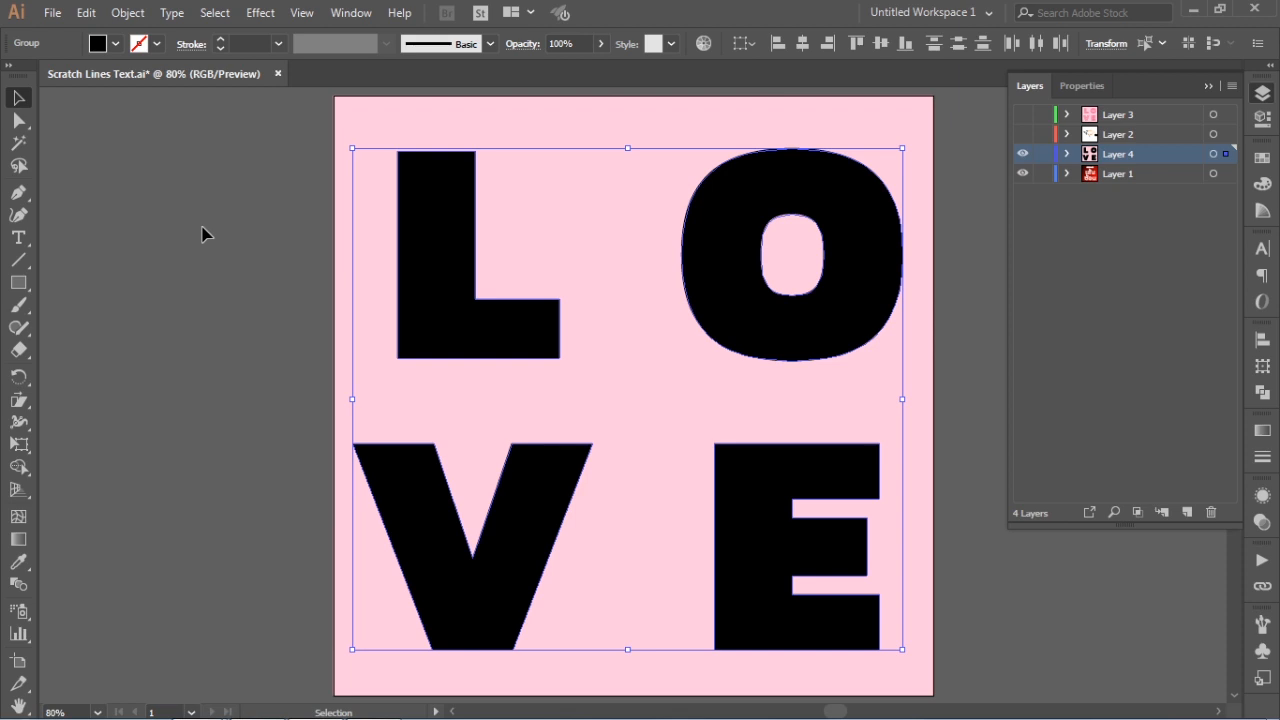
Swap fill and stroke on the outlined letters to give them no fill and a black stroke
{"action": "key", "text": "shift+x"}
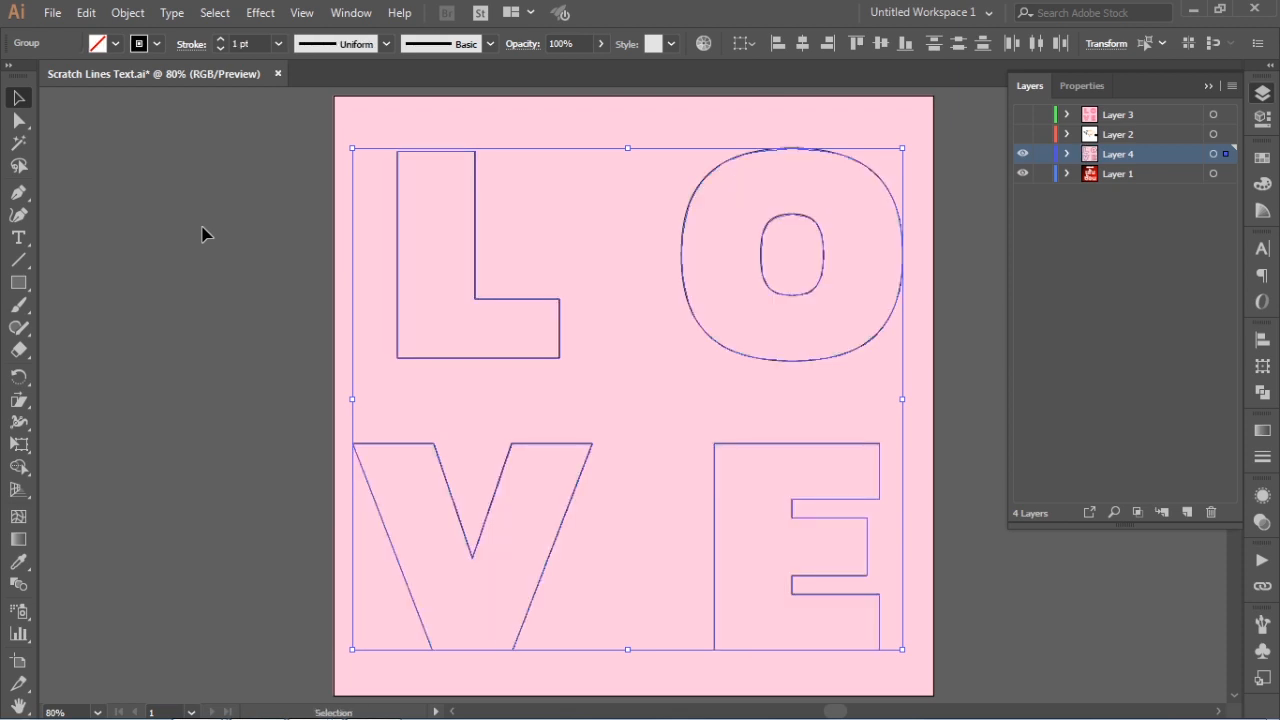
{"action": "left_click", "coordinate": [9, 66]}
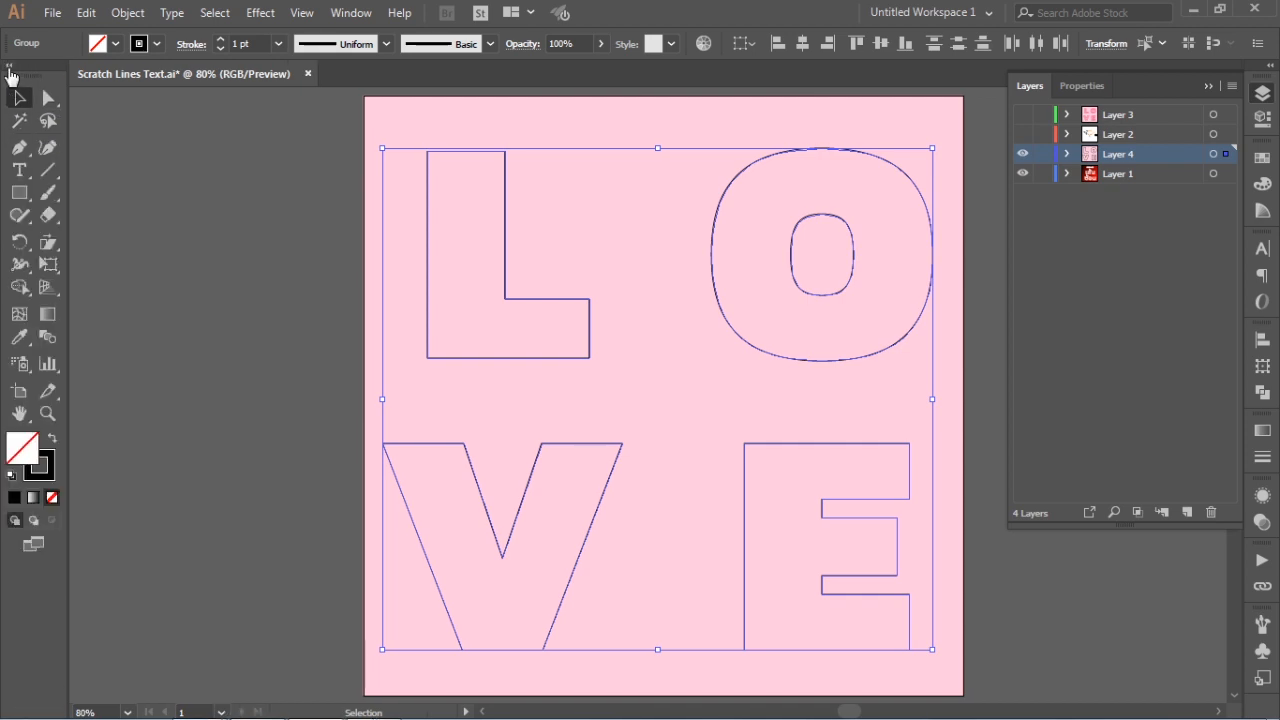
{"action": "left_click", "coordinate": [52, 442]}
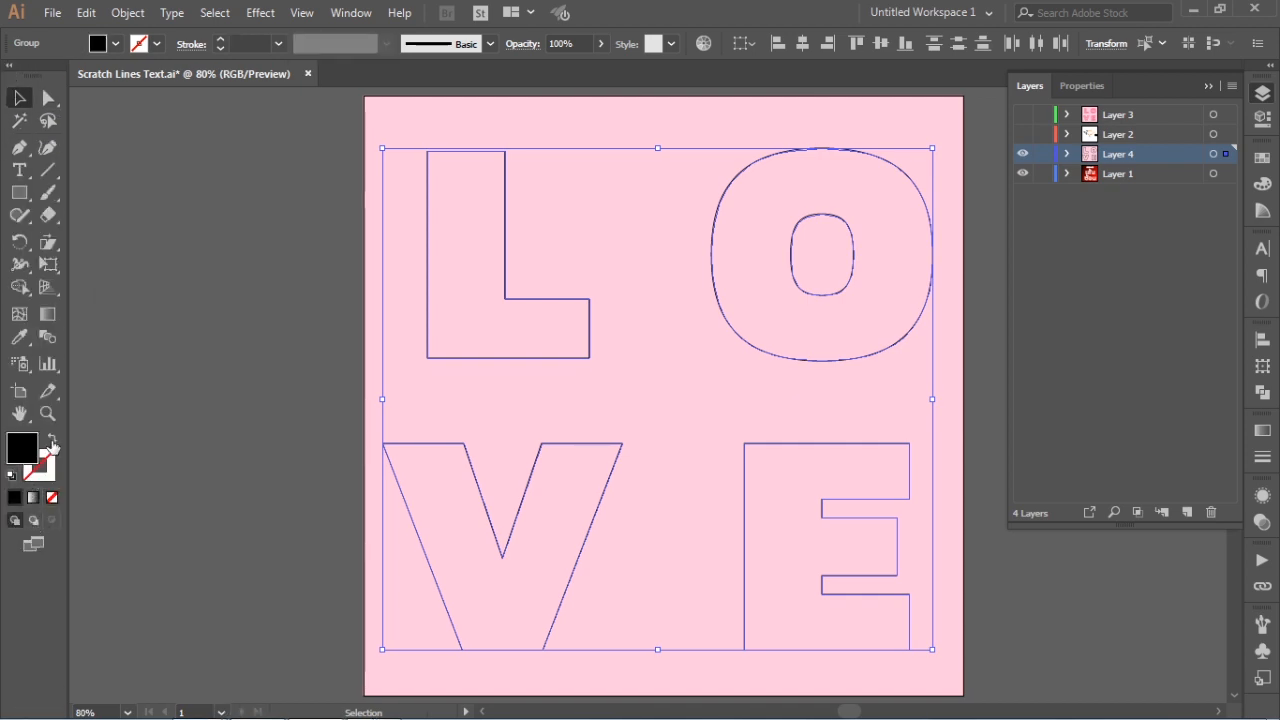
{"action": "left_click", "coordinate": [52, 443]}
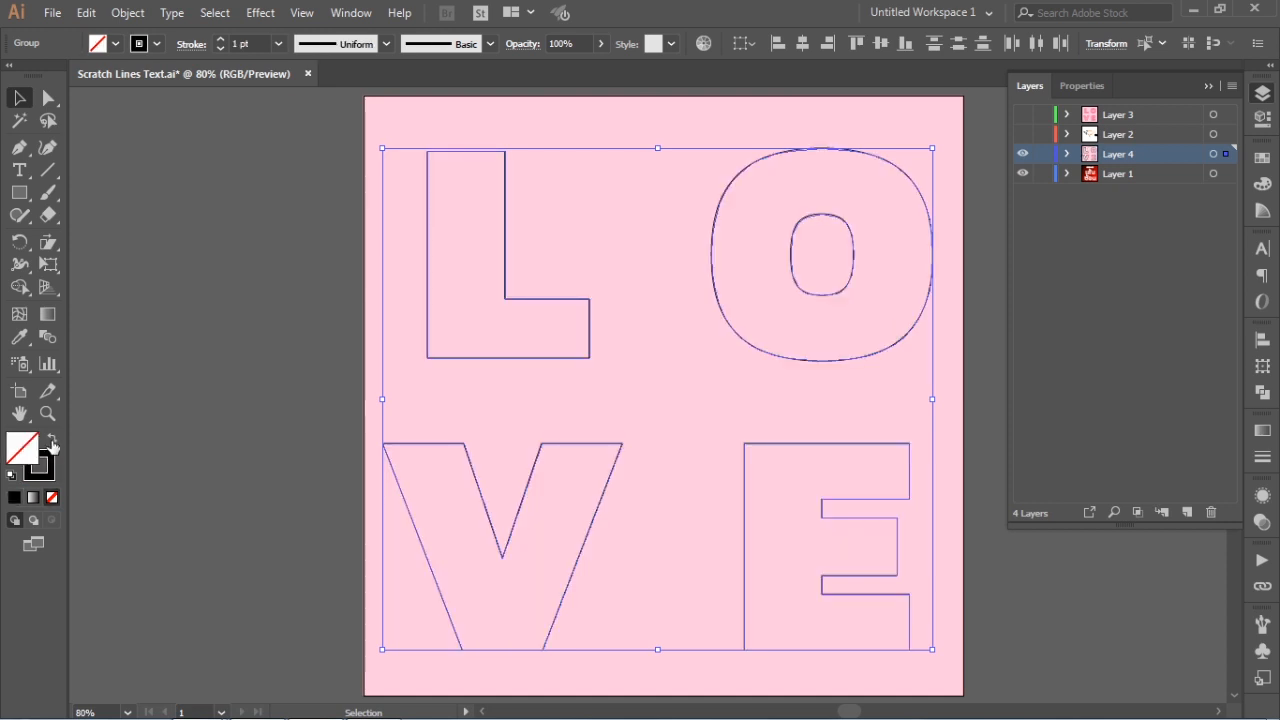
{"action": "left_click", "coordinate": [271, 301]}
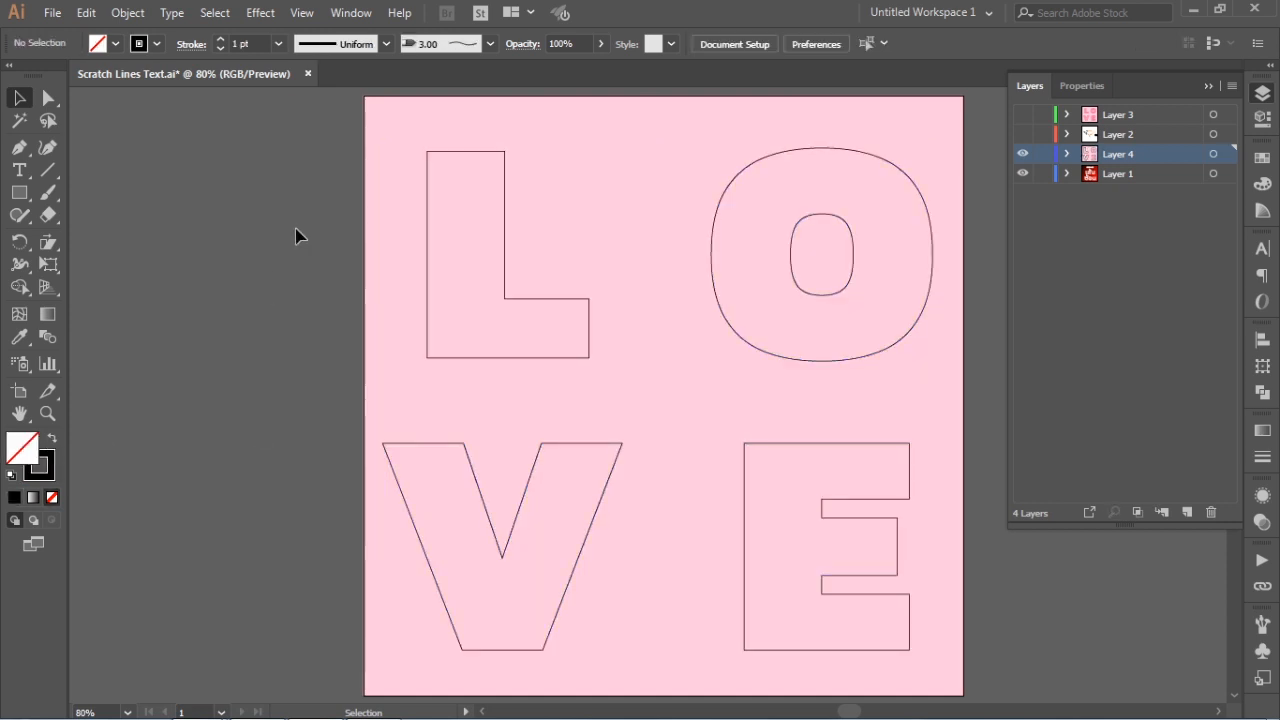
Lock Layer 1 to keep its objects out of the anchor point selection on the L
{"action": "left_click", "coordinate": [48, 98]}
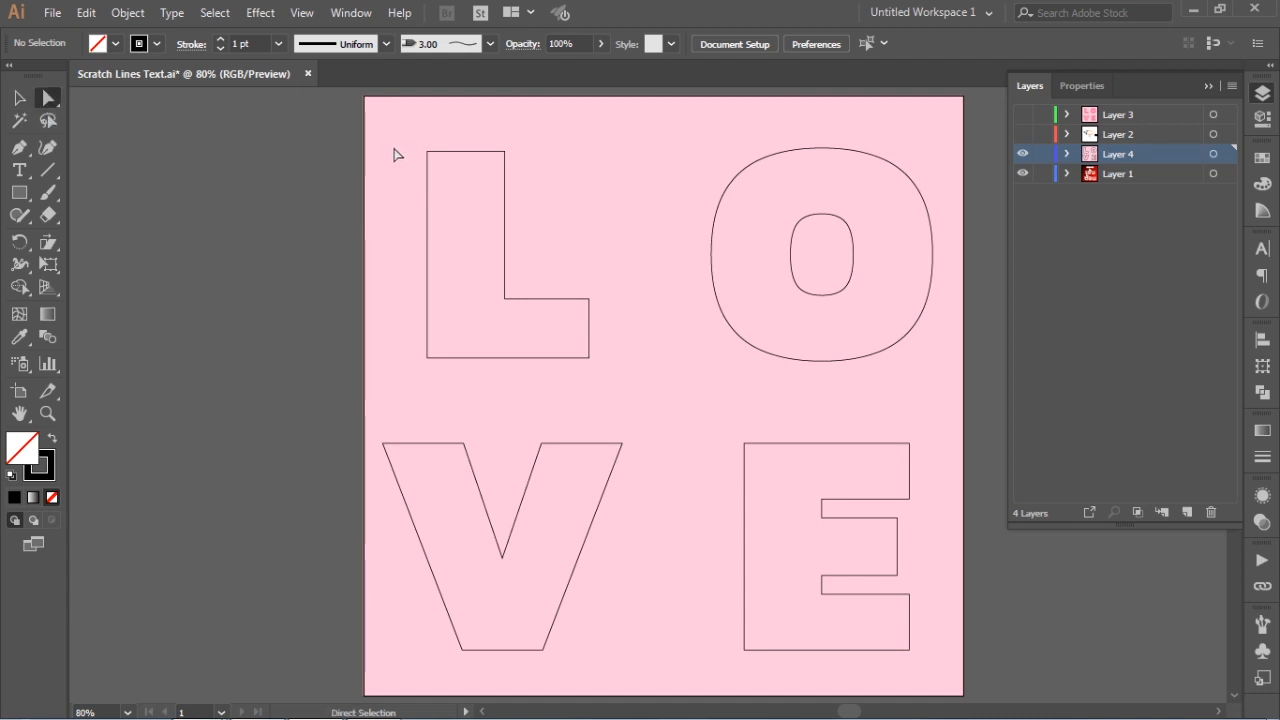
{"action": "left_click_drag", "start_coordinate": [404, 128], "coordinate": [551, 178]}
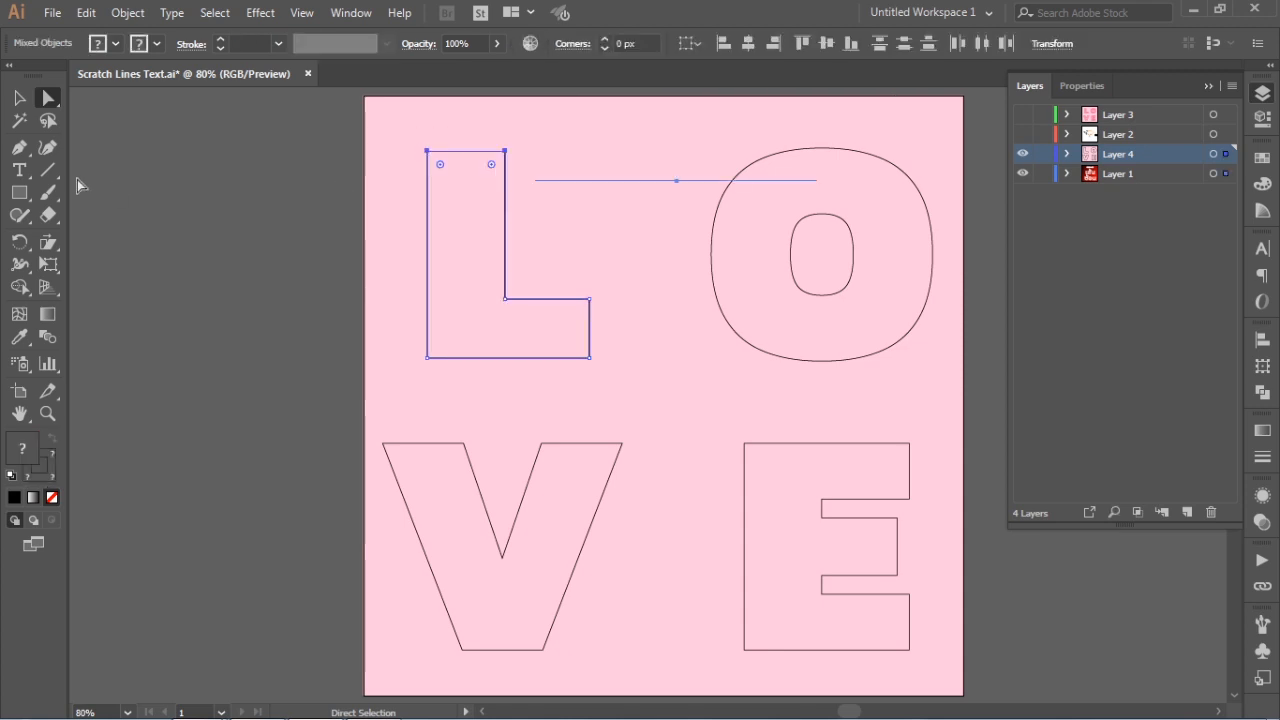
{"action": "left_click", "coordinate": [509, 206]}
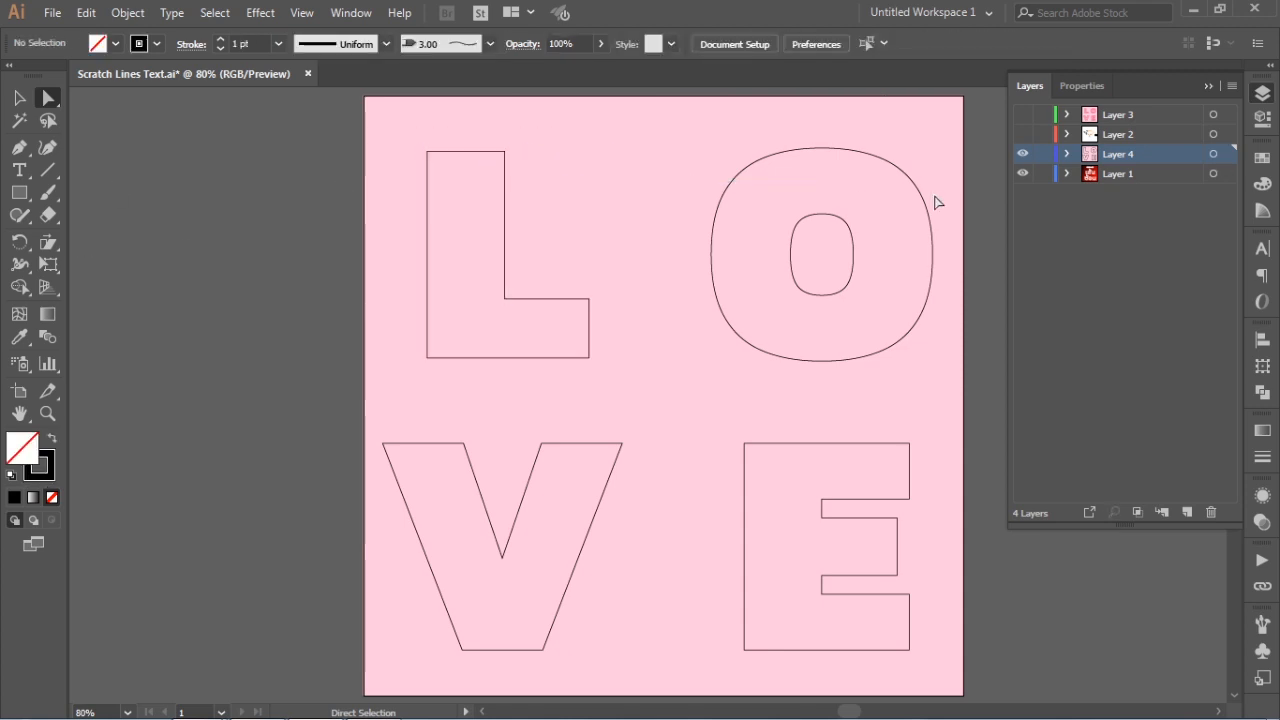
{"action": "left_click", "coordinate": [1041, 174]}
Cut the L's path at its two top anchor points and at the two anchor points ending its horizontal arm
{"action": "left_click_drag", "start_coordinate": [366, 138], "coordinate": [592, 186]}
{"action": "scroll", "coordinate": [429, 214], "scroll_direction": "up", "scroll_amount": 1}
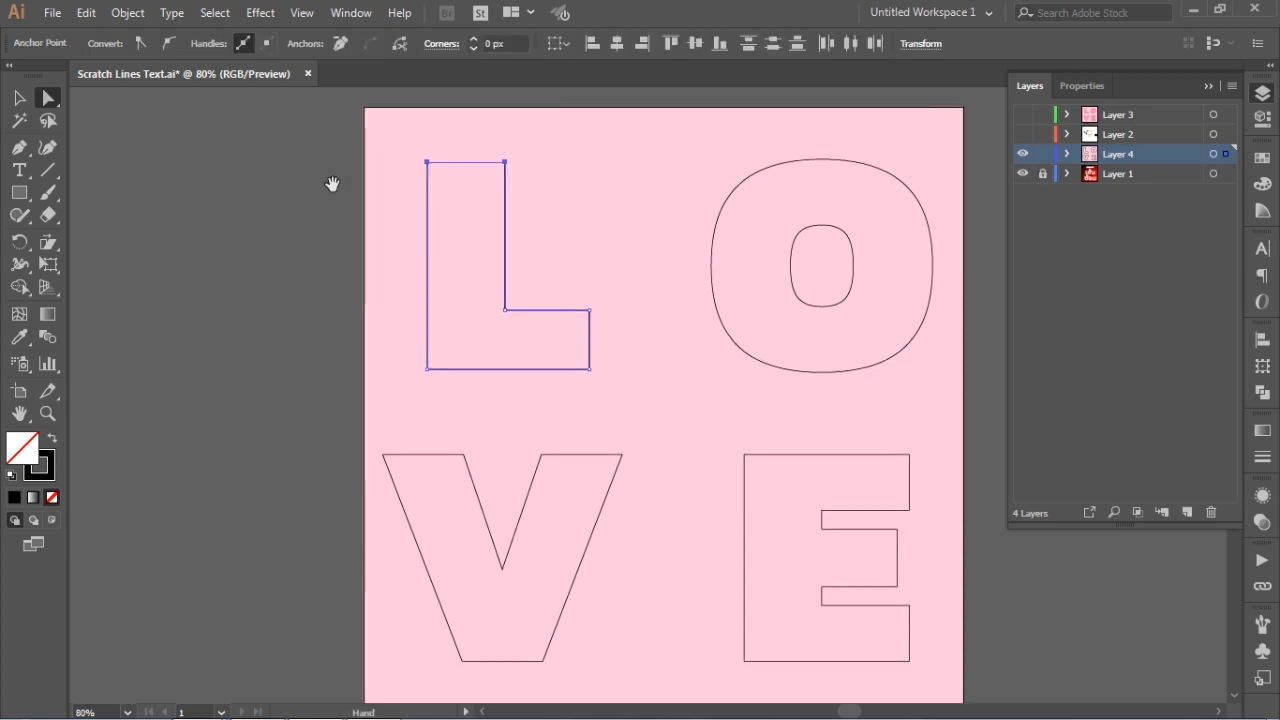
{"action": "left_click", "coordinate": [403, 48]}
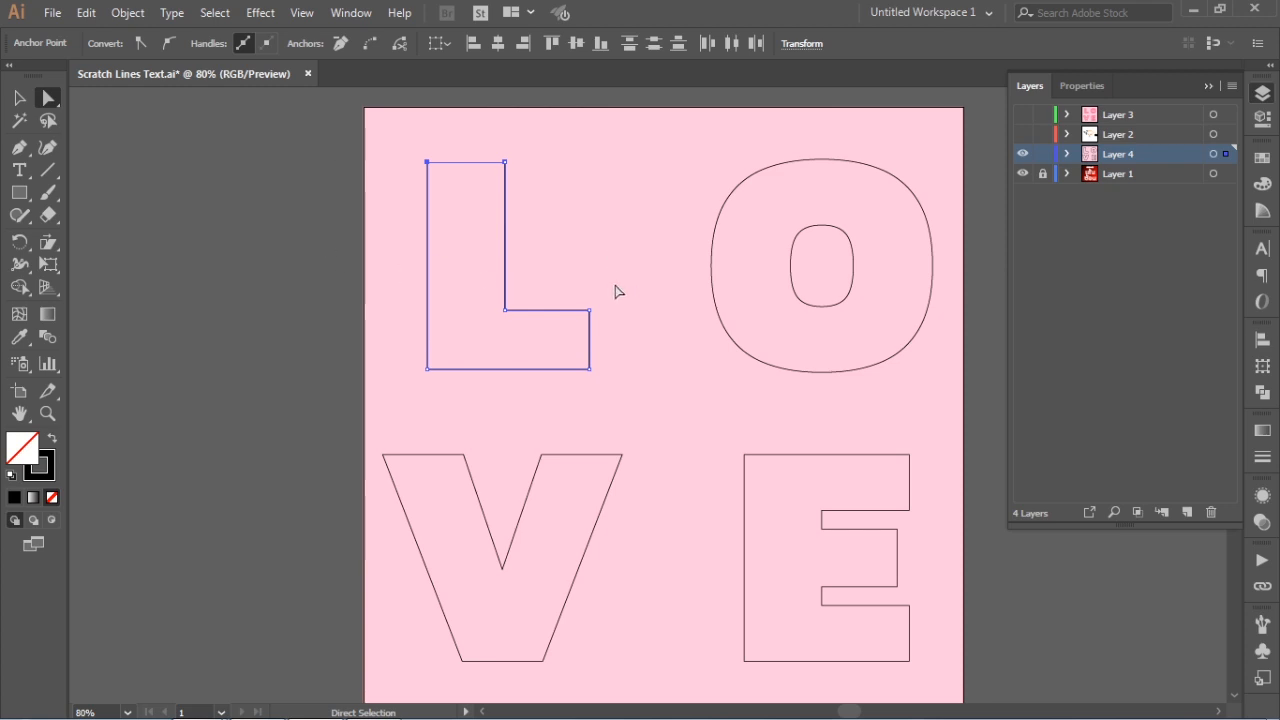
{"action": "left_click_drag", "start_coordinate": [616, 288], "coordinate": [575, 385]}
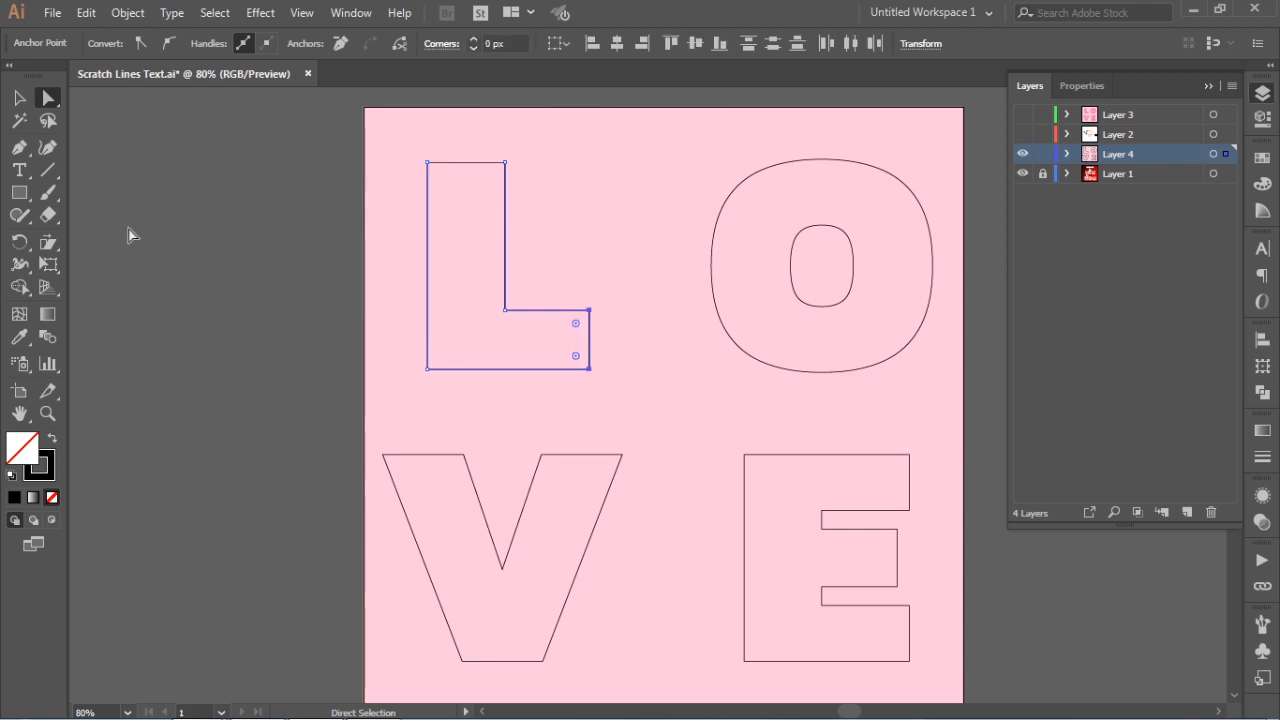
{"action": "left_click", "coordinate": [397, 44]}
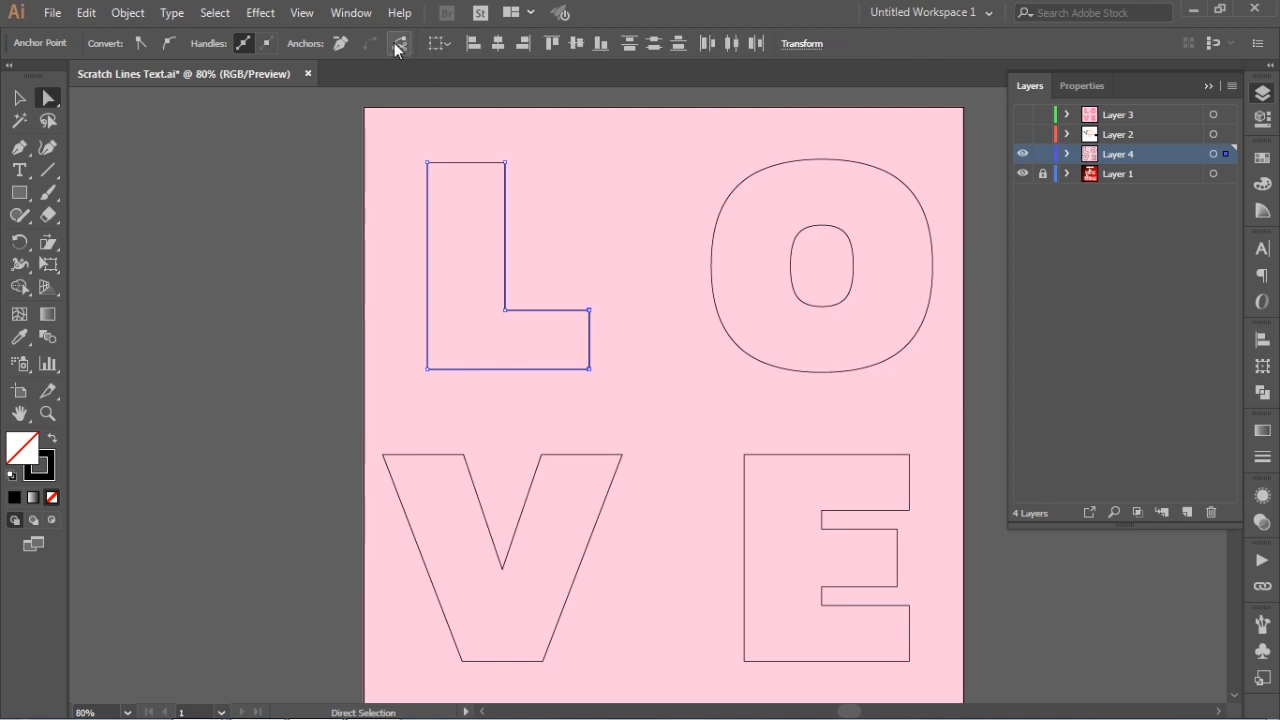
Ungroup the L with its cut path segments and clear the selection
{"action": "left_click", "coordinate": [19, 97]}
{"action": "left_click", "coordinate": [482, 220]}
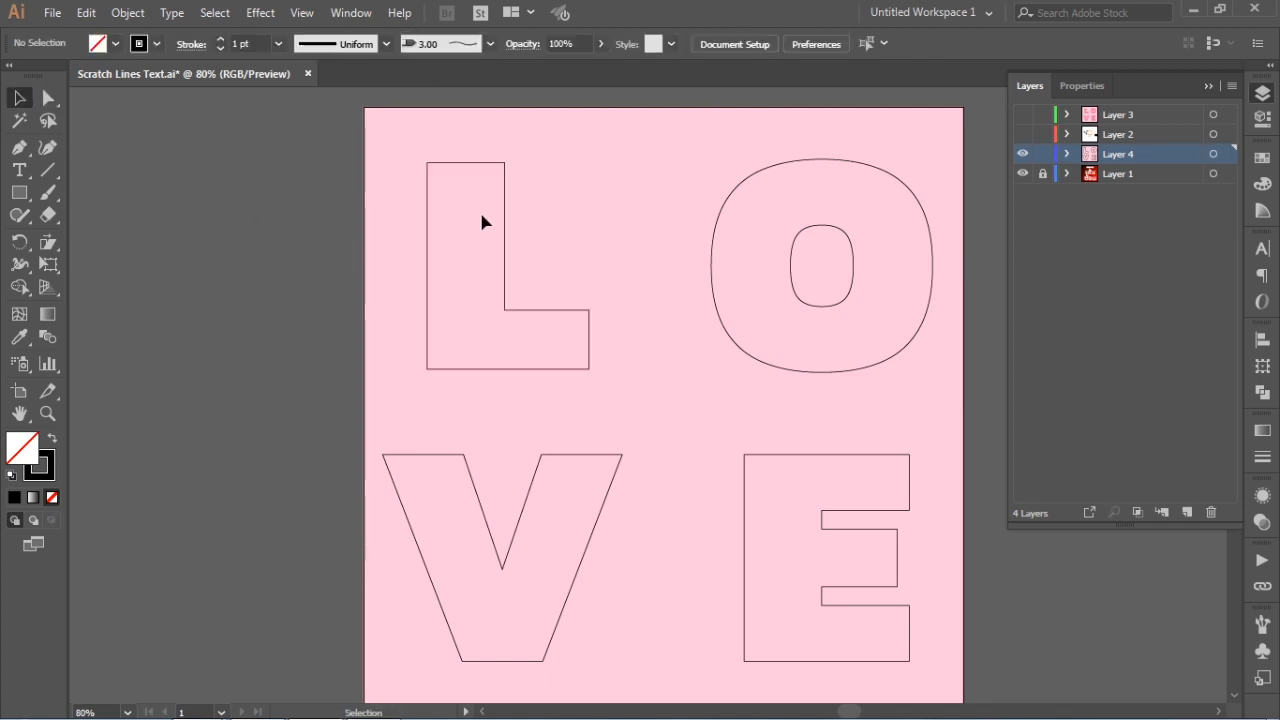
{"action": "left_click", "coordinate": [470, 164]}
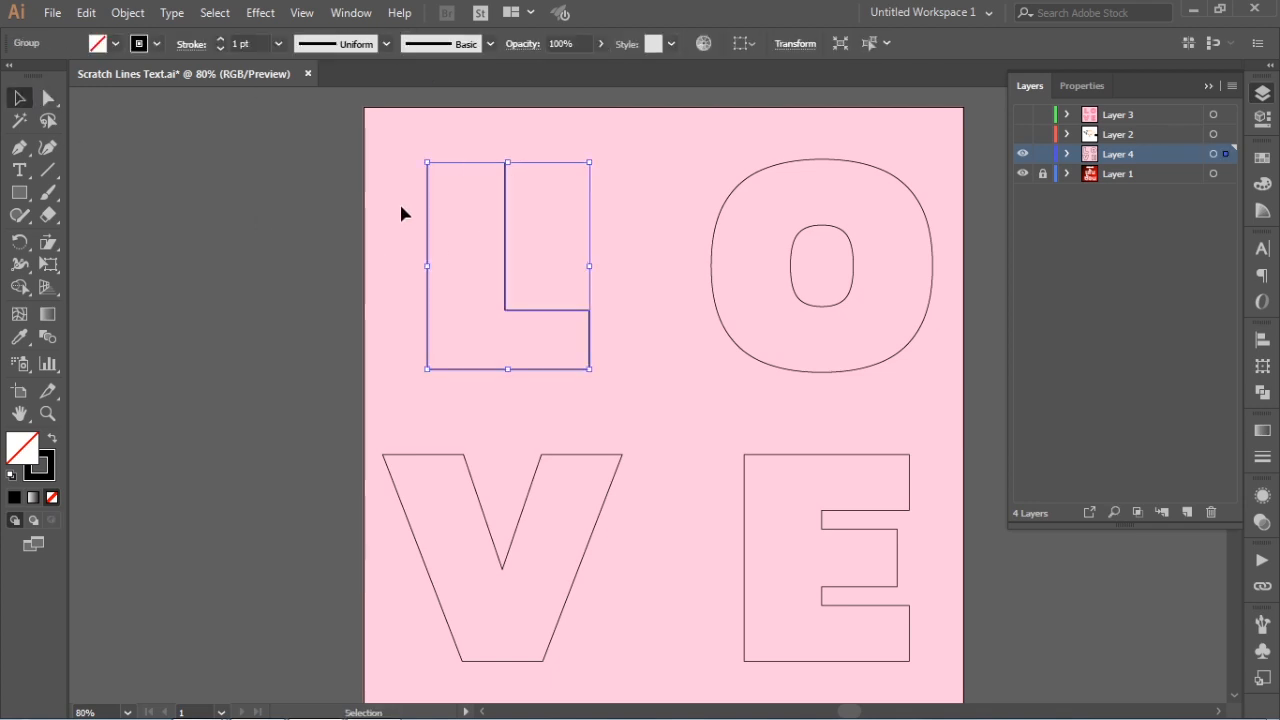
{"action": "right_click", "coordinate": [467, 169]}
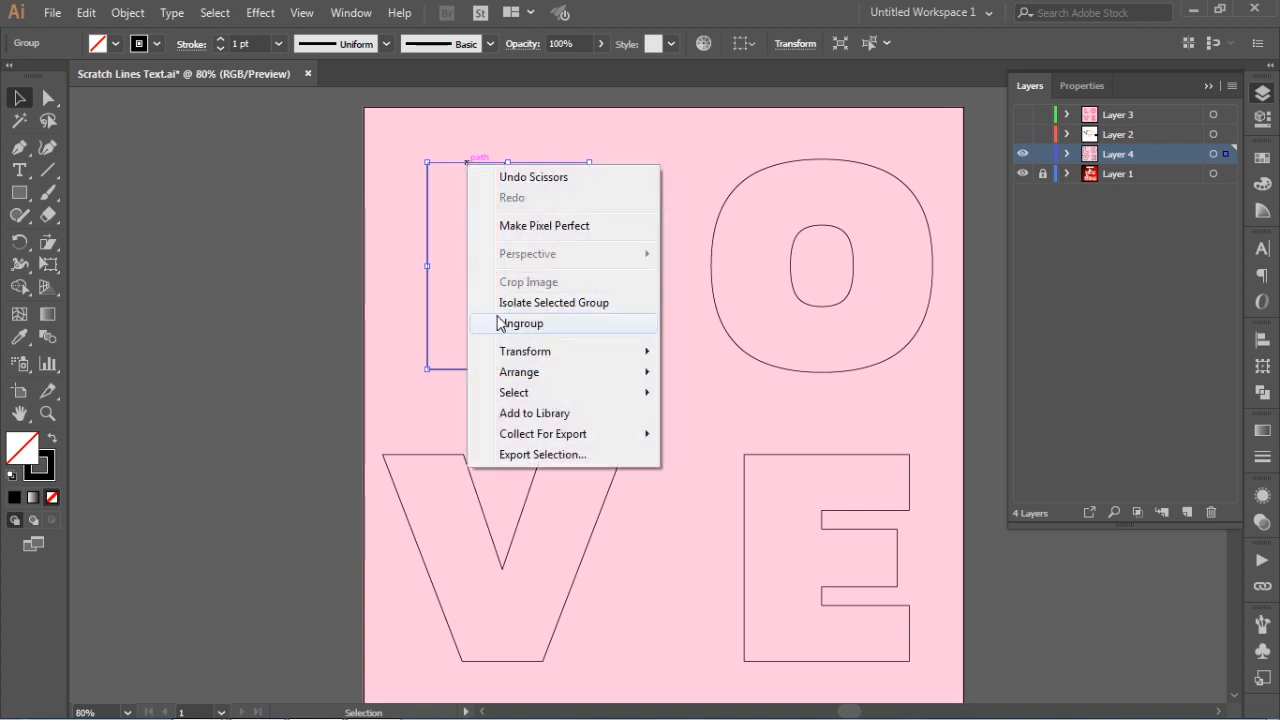
{"action": "left_click", "coordinate": [496, 326]}
{"action": "left_click", "coordinate": [384, 232]}
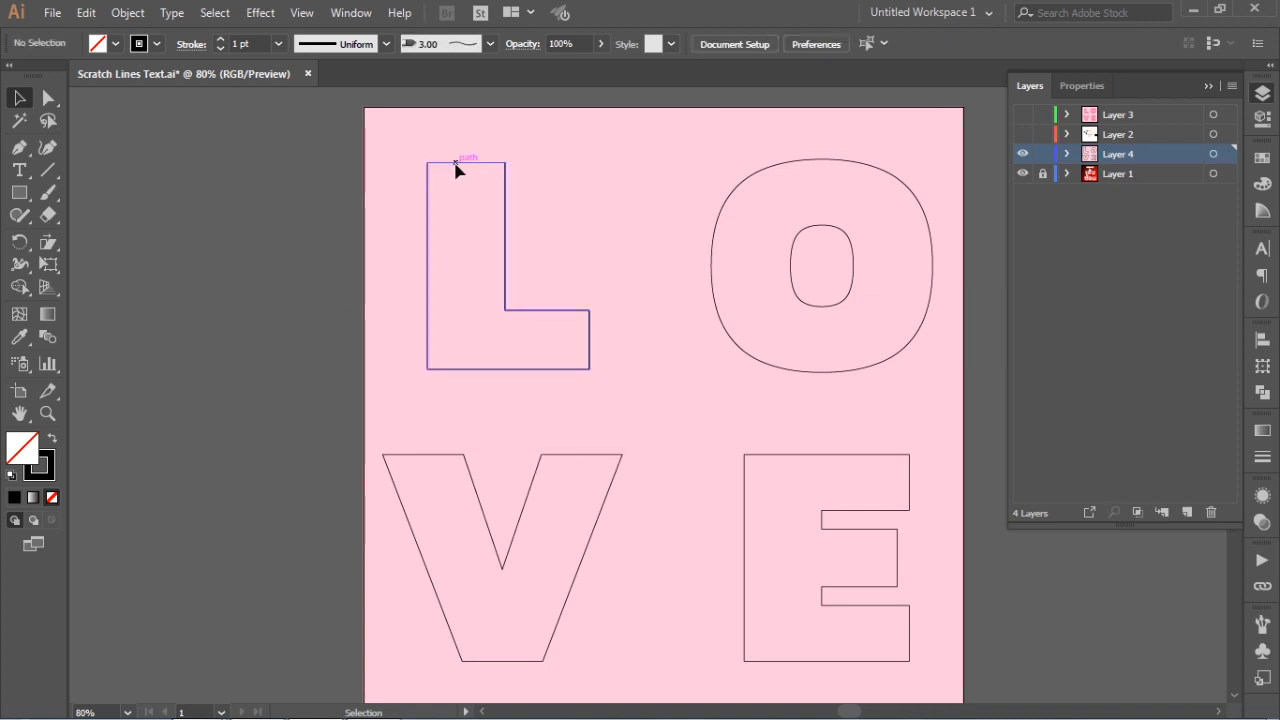
Release the L's compound path to separate its segments into individual paths
{"action": "left_click", "coordinate": [457, 164]}
{"action": "right_click", "coordinate": [456, 164]}
{"action": "left_click", "coordinate": [531, 302]}
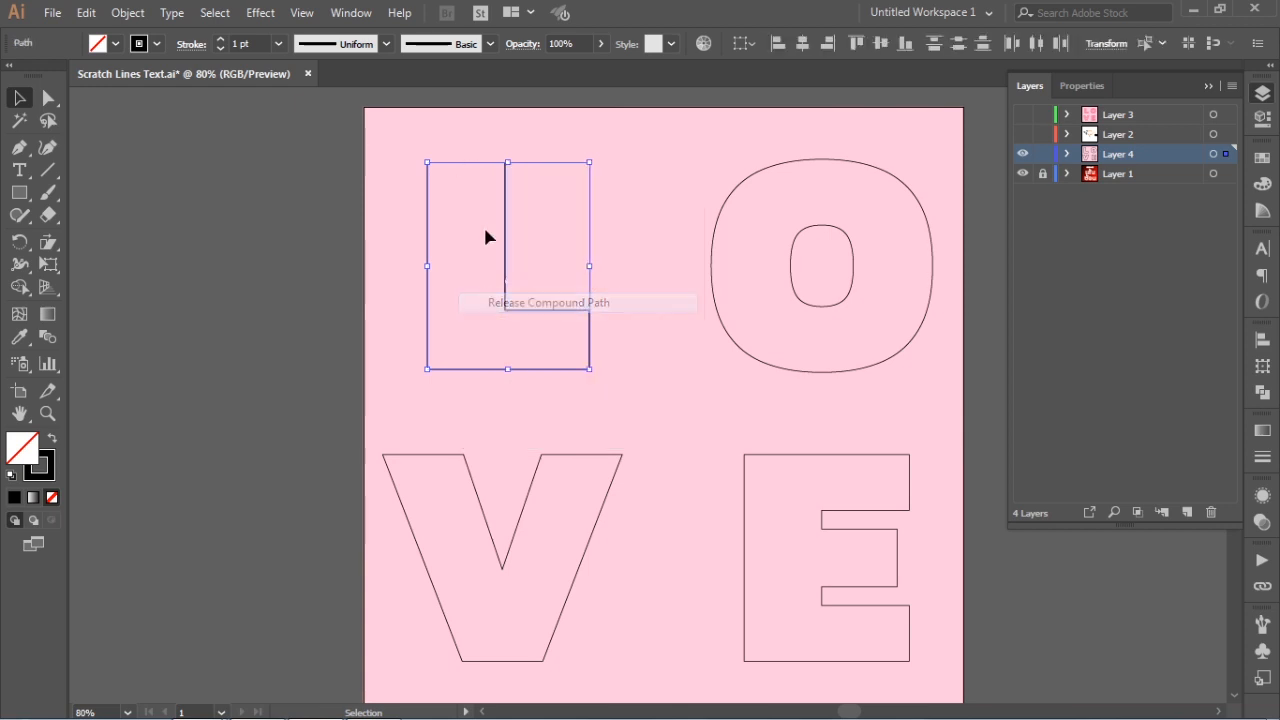
{"action": "left_click", "coordinate": [483, 224]}
Delete the L's short top edge and the short edge closing its horizontal arm
{"action": "left_click", "coordinate": [461, 164]}
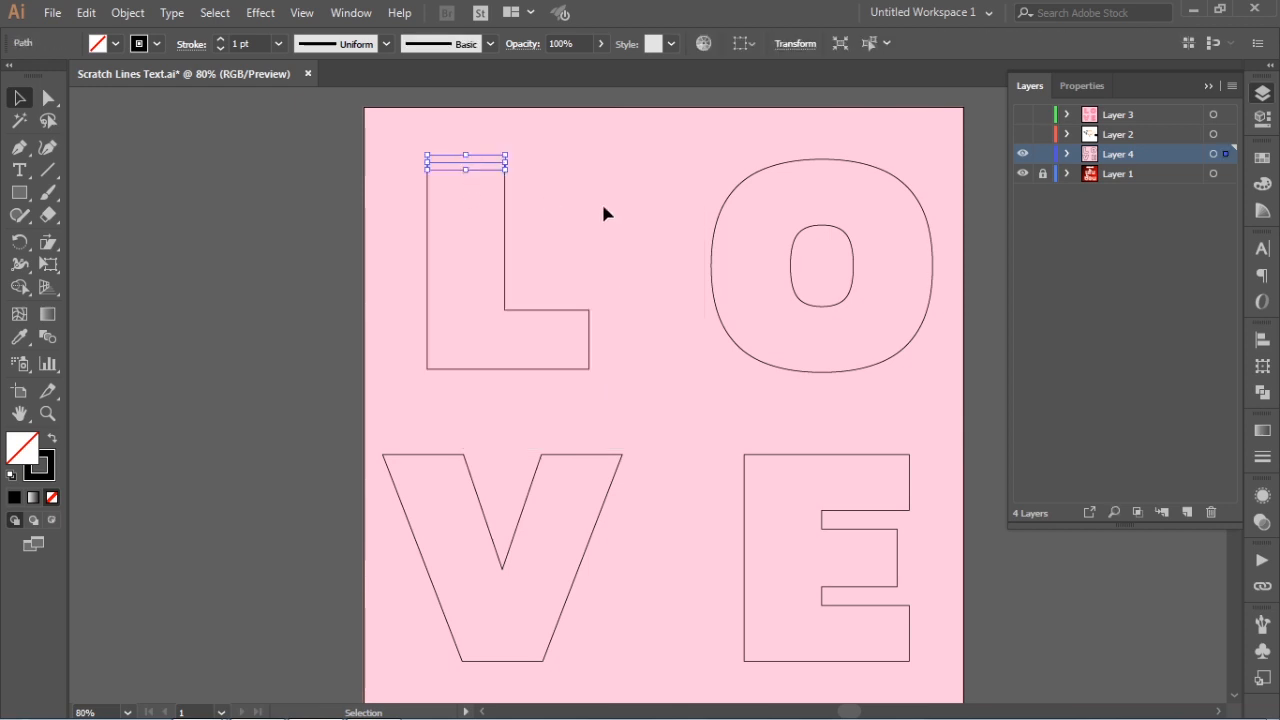
{"action": "key", "text": "Delete"}
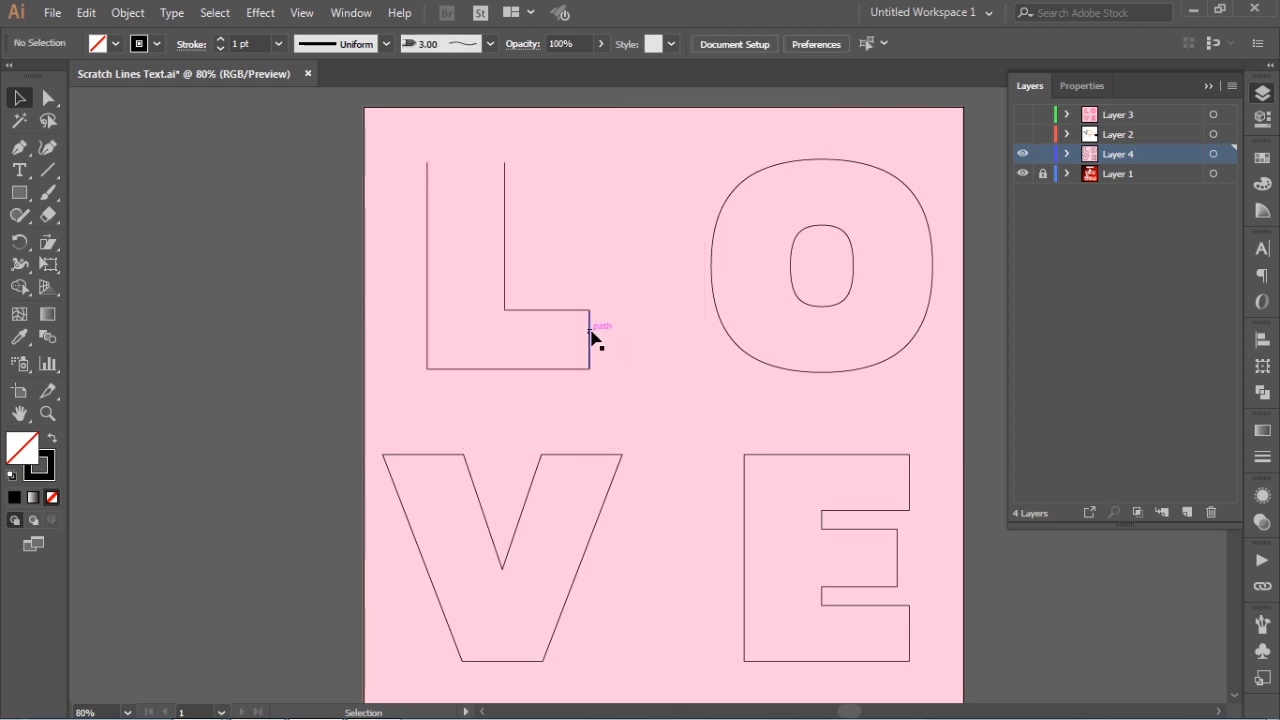
{"action": "left_click", "coordinate": [610, 302]}
{"action": "key", "text": "Delete"}
Make a blend between the L's two remaining inner and outer paths
{"action": "left_click_drag", "start_coordinate": [370, 137], "coordinate": [620, 388]}
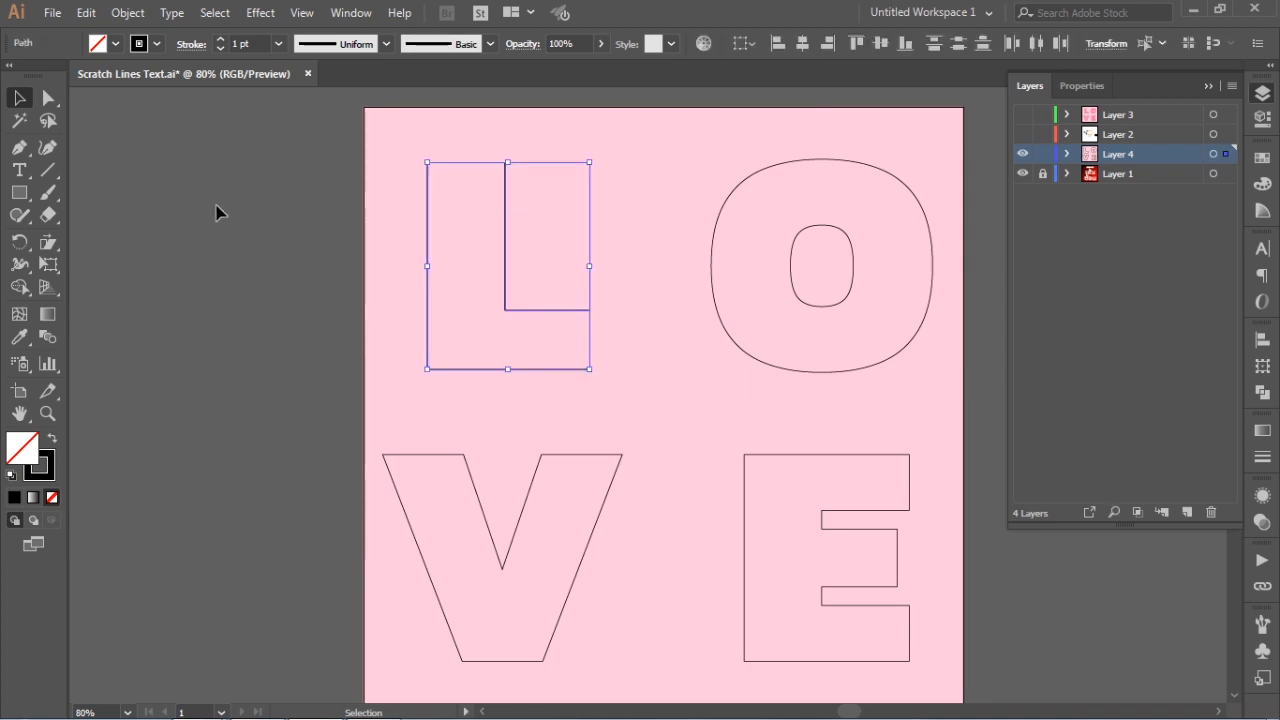
{"action": "left_click", "coordinate": [128, 13]}
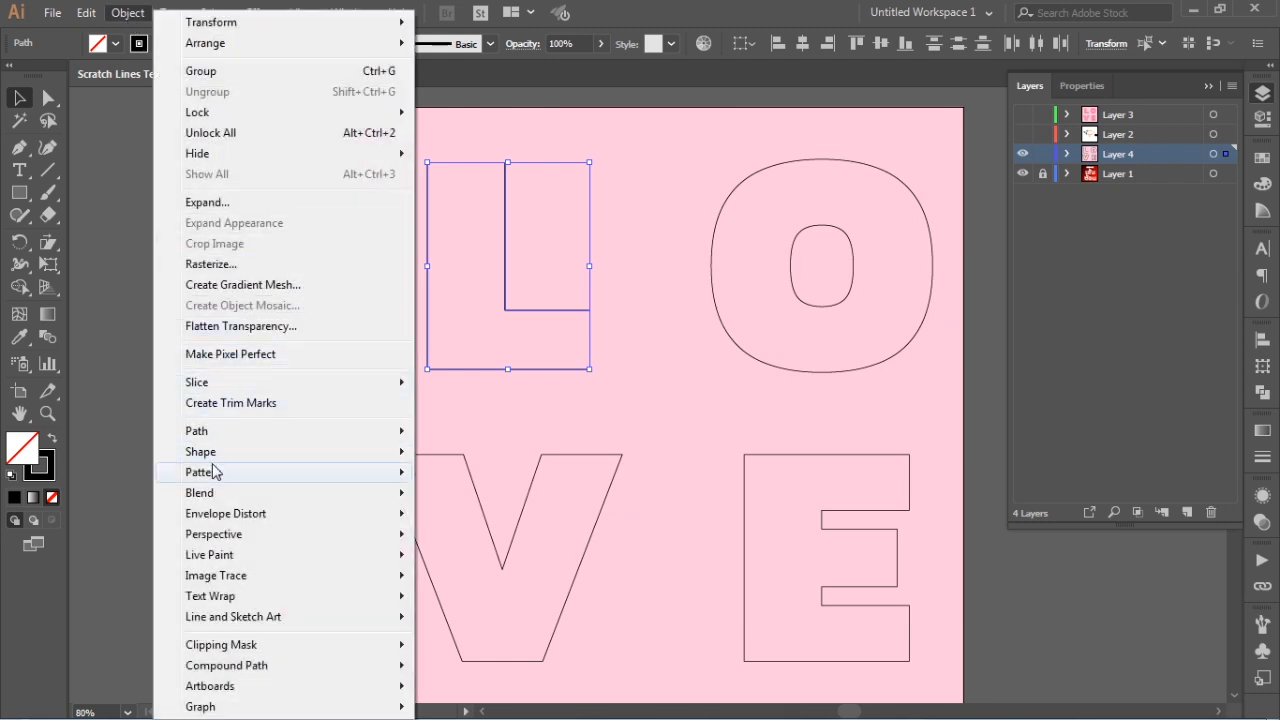
{"action": "mouse_move", "coordinate": [220, 498]}
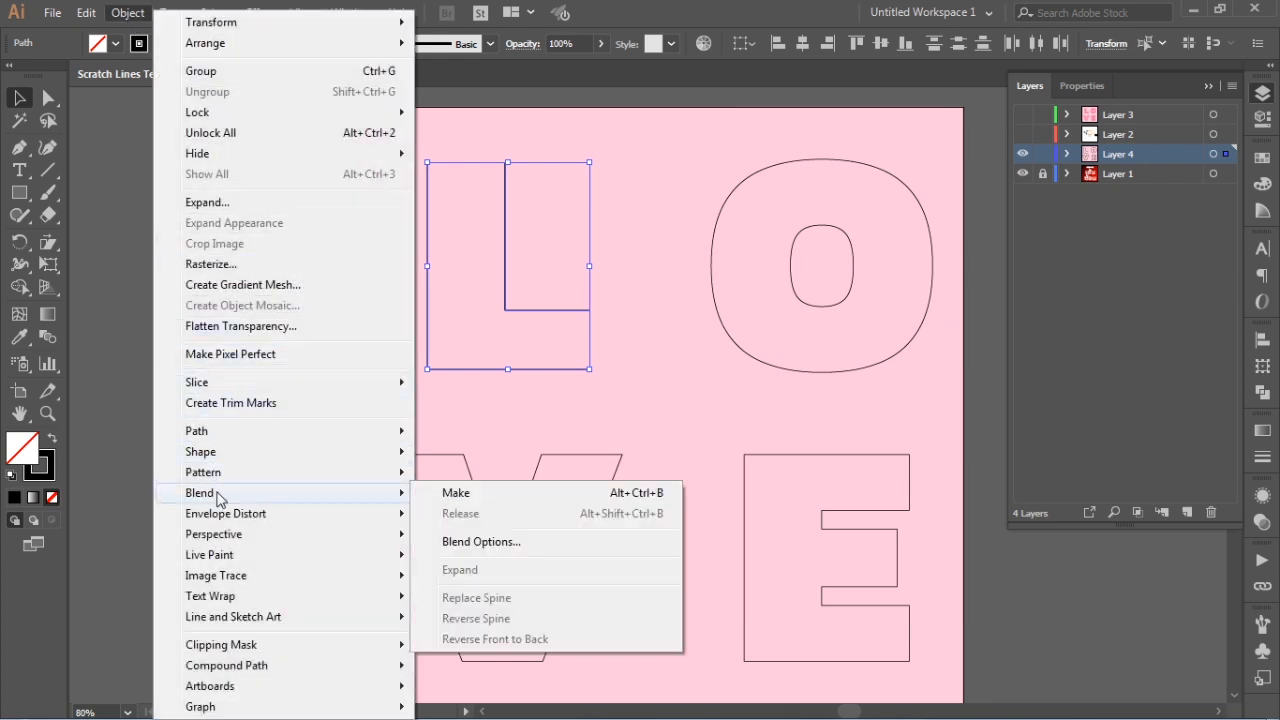
{"action": "left_click", "coordinate": [491, 500]}
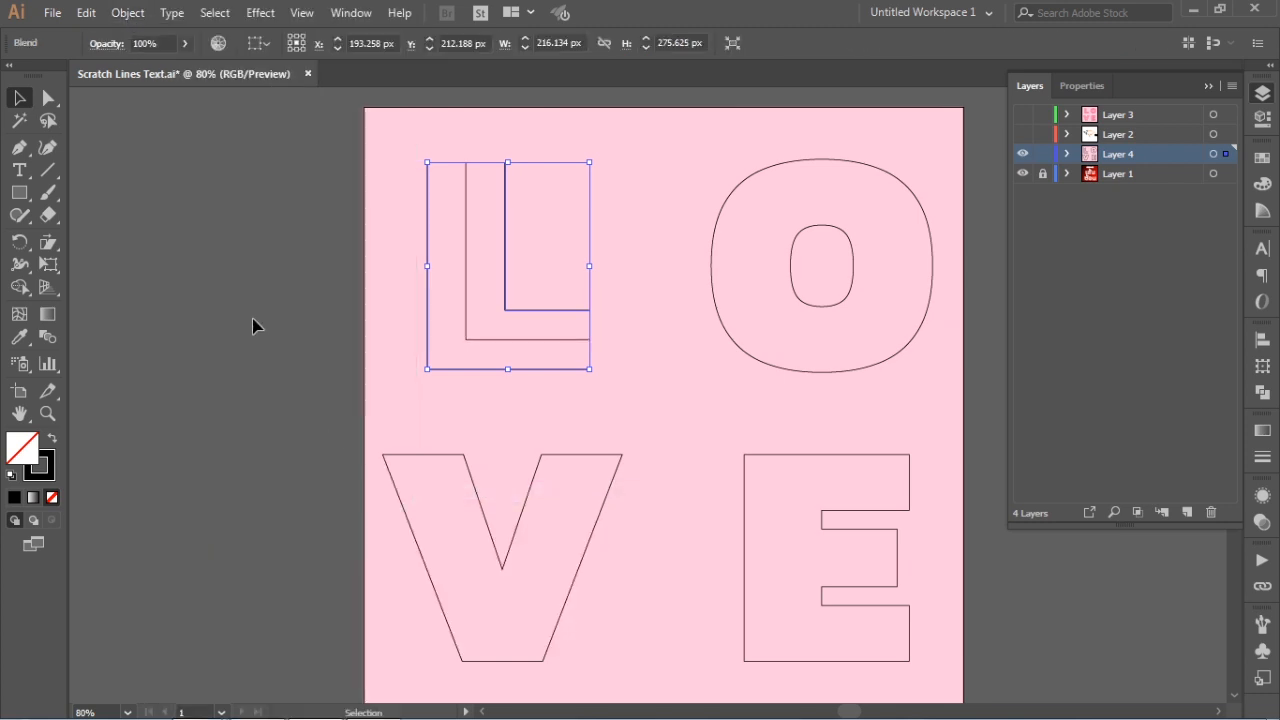
Set the L's blend spacing to Specified Steps with a value of 5 and preview it
{"action": "left_click", "coordinate": [122, 14]}
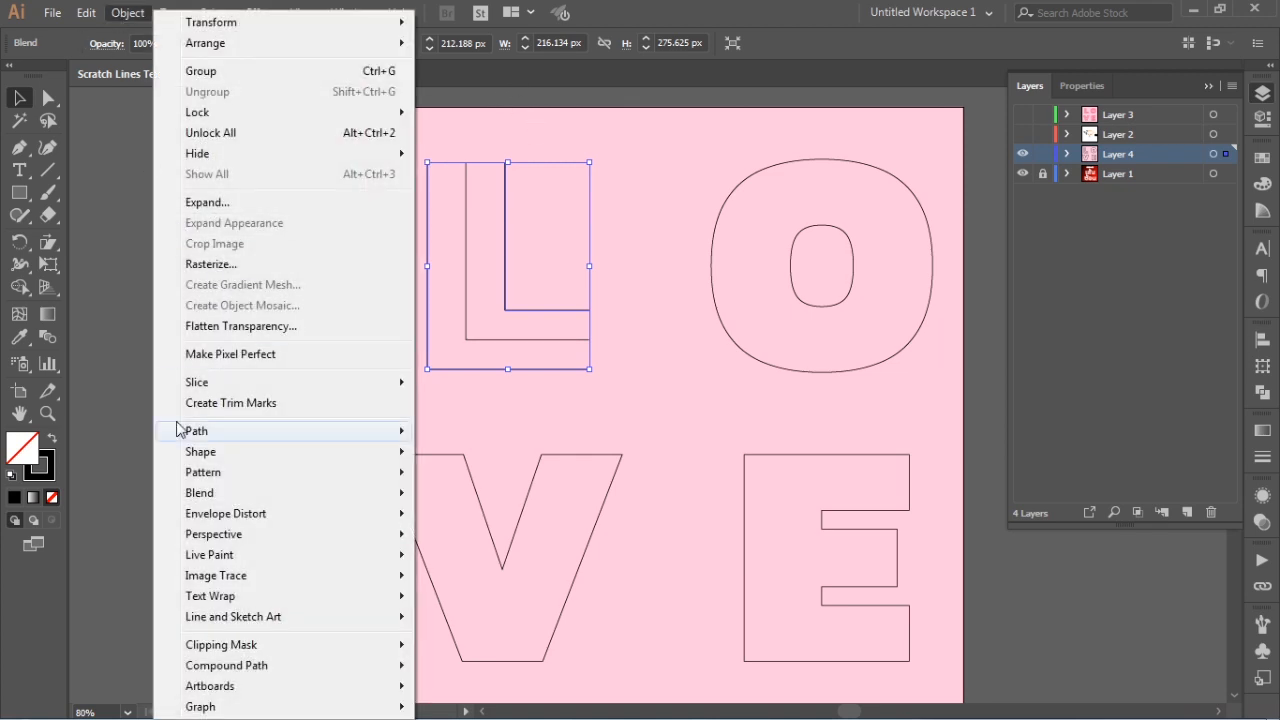
{"action": "mouse_move", "coordinate": [238, 494]}
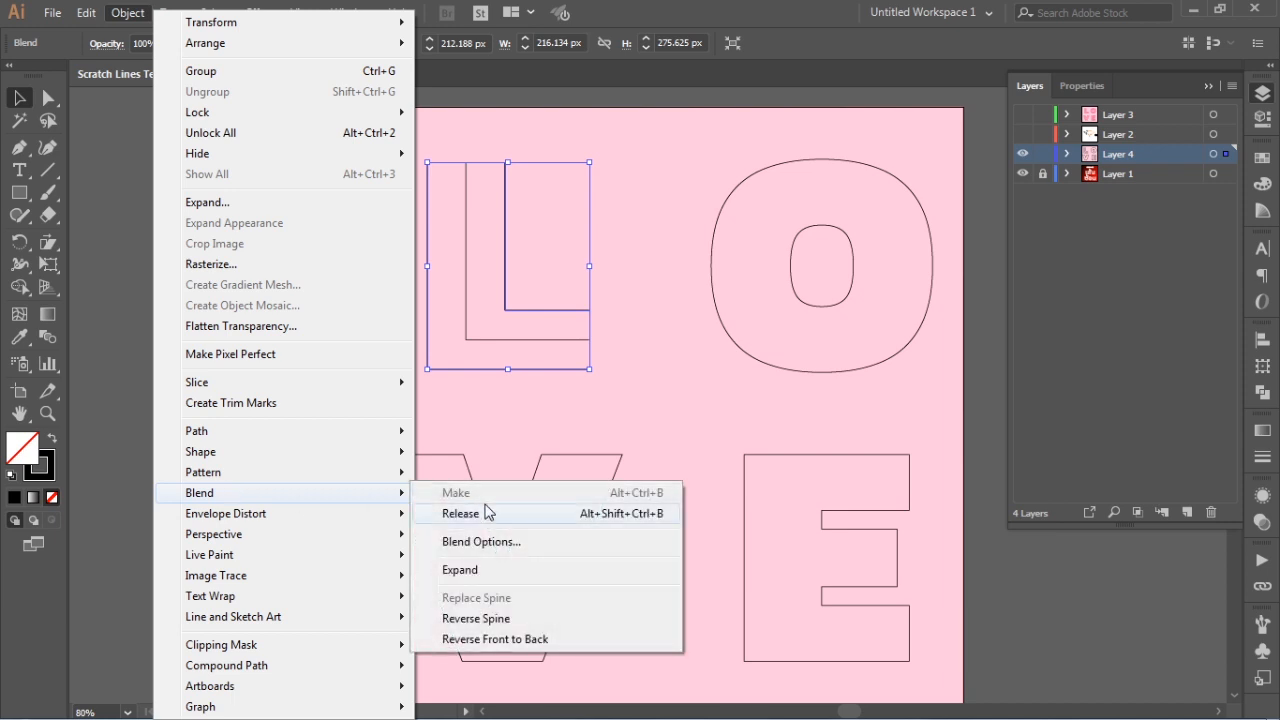
{"action": "left_click", "coordinate": [488, 540]}
{"action": "left_click", "coordinate": [862, 440]}
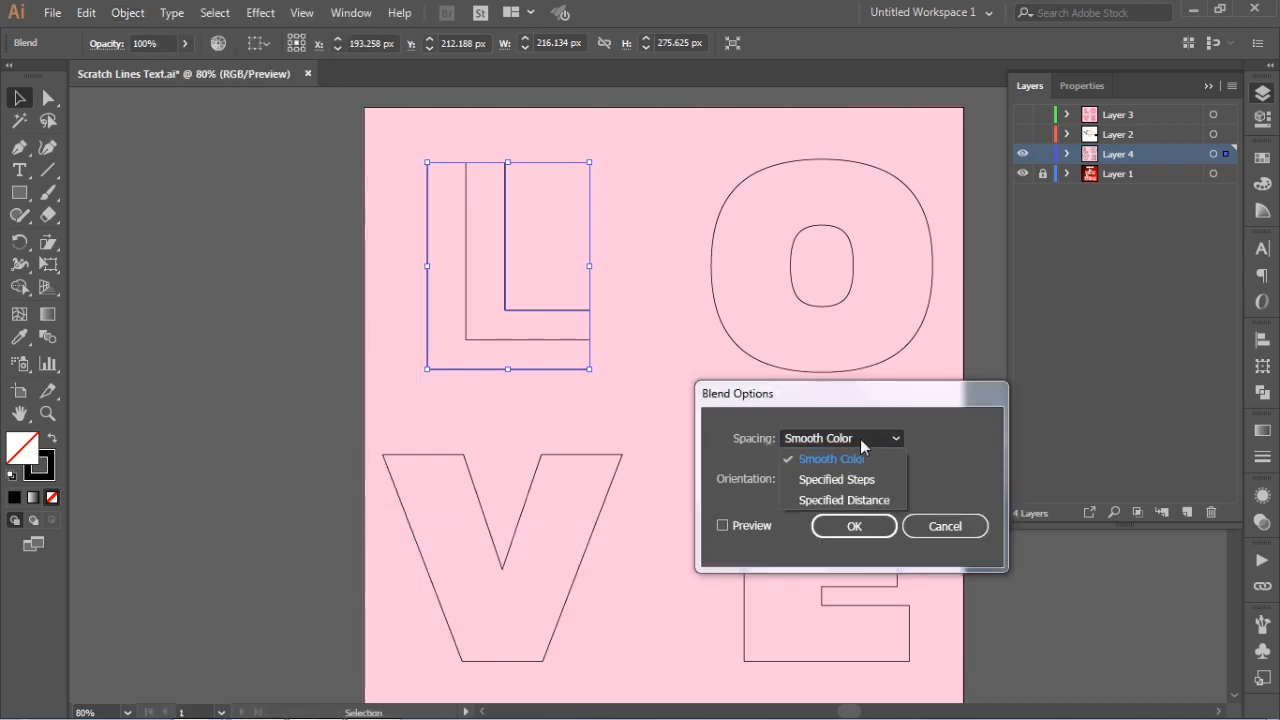
{"action": "left_click", "coordinate": [860, 481]}
{"action": "type", "text": "5"}
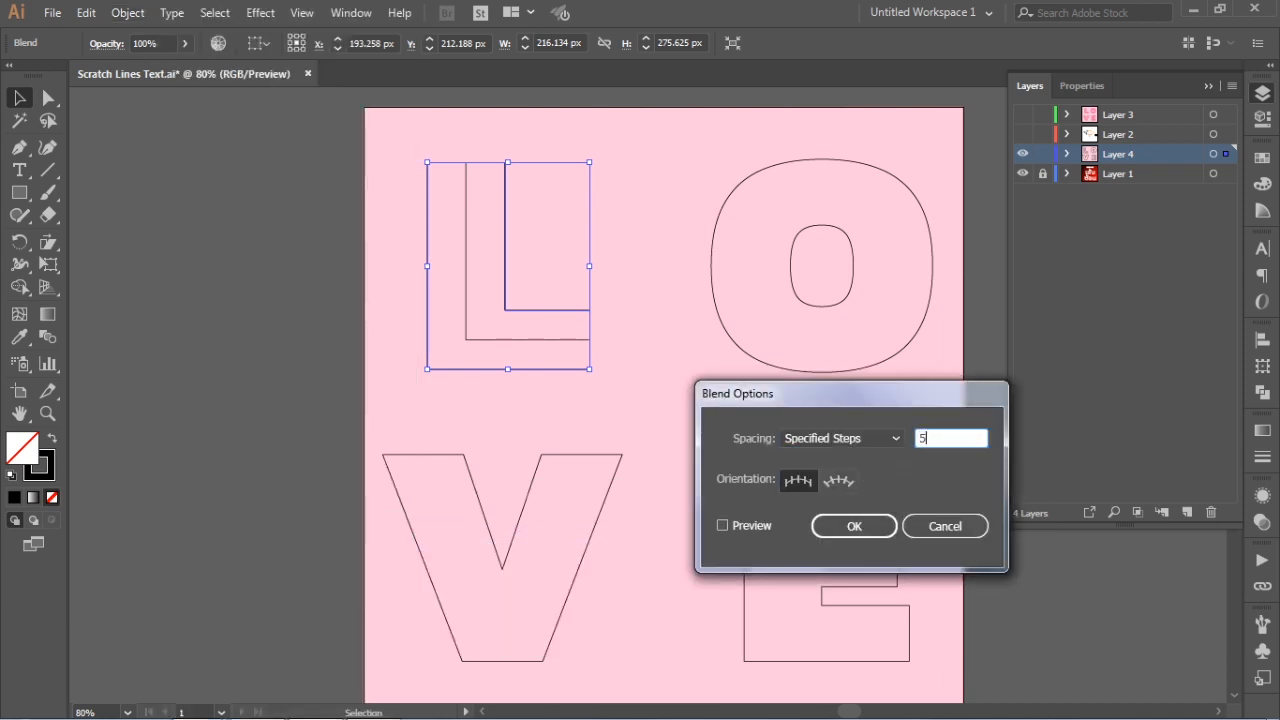
{"action": "left_click", "coordinate": [734, 530]}
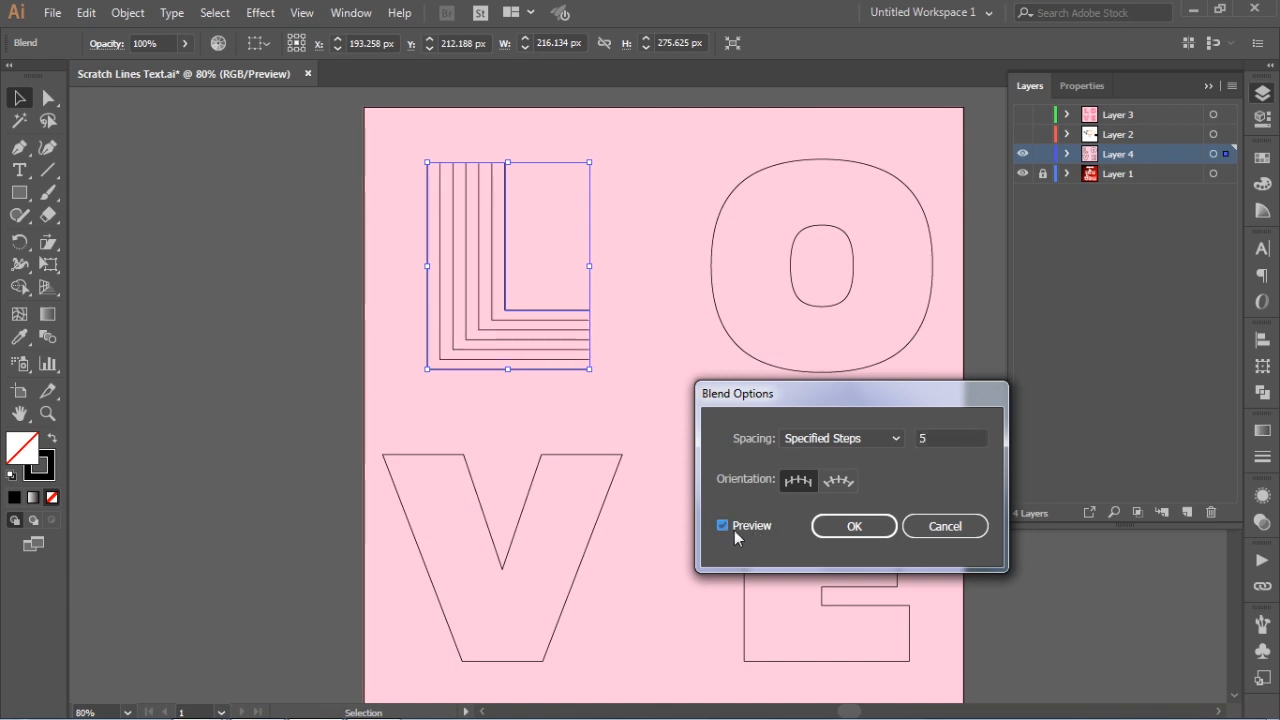
Raise the L's blend to 8 specified steps, apply the options and clear the selection
{"action": "left_click", "coordinate": [950, 440]}
{"action": "key", "text": "Up"}
{"action": "key", "text": "Up"}
{"action": "key", "text": "Up"}
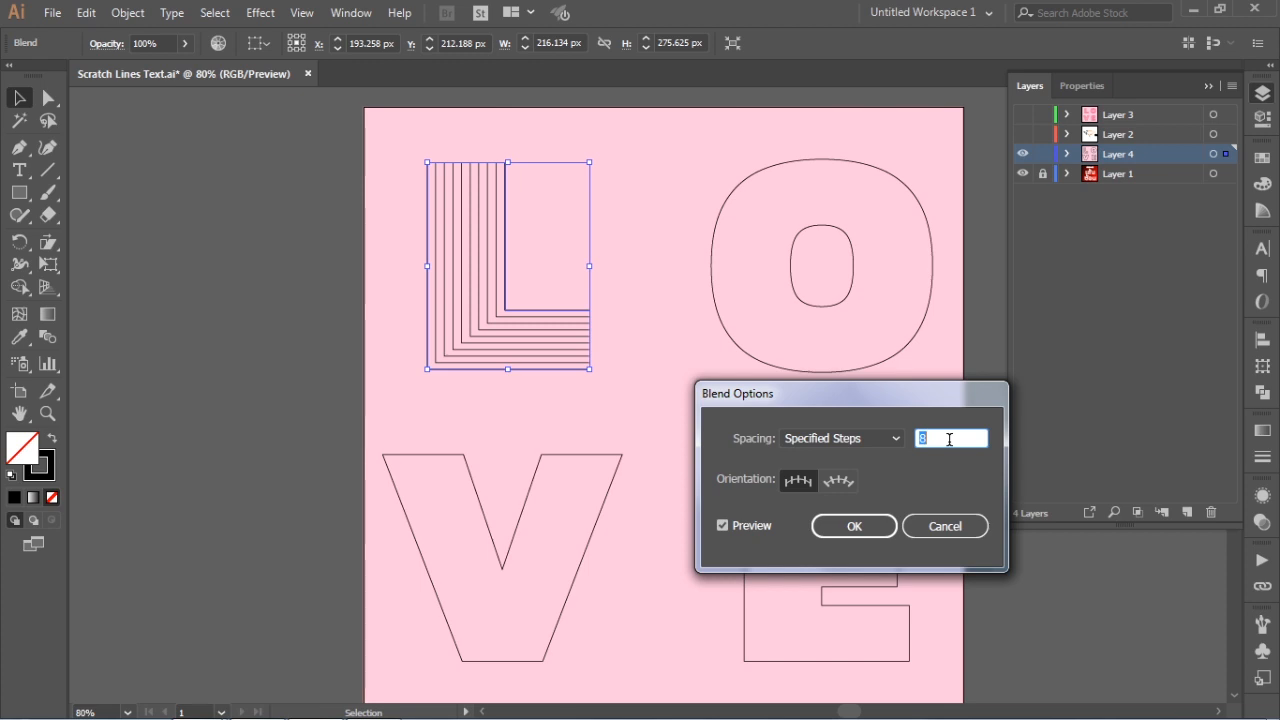
{"action": "left_click", "coordinate": [854, 526]}
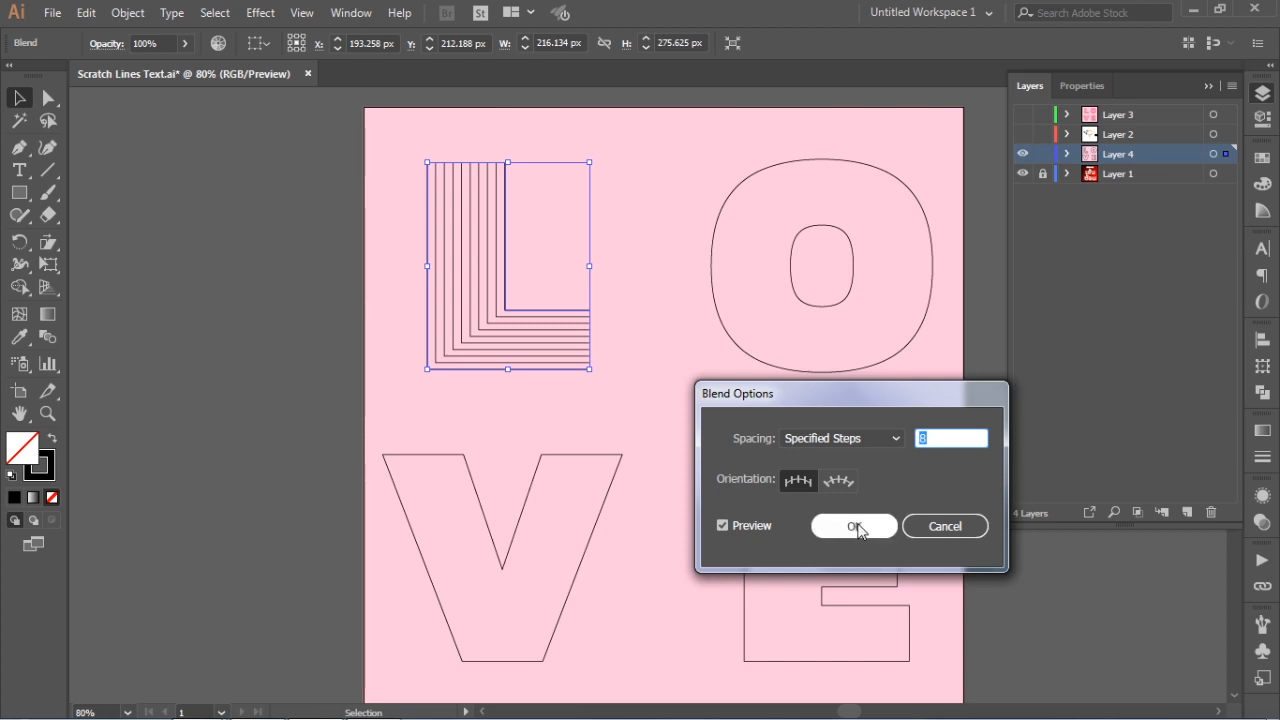
{"action": "left_click", "coordinate": [237, 371]}
Increase the L blend's stroke weight to 3 pt and deselect it
{"action": "key", "text": "ctrl+="}
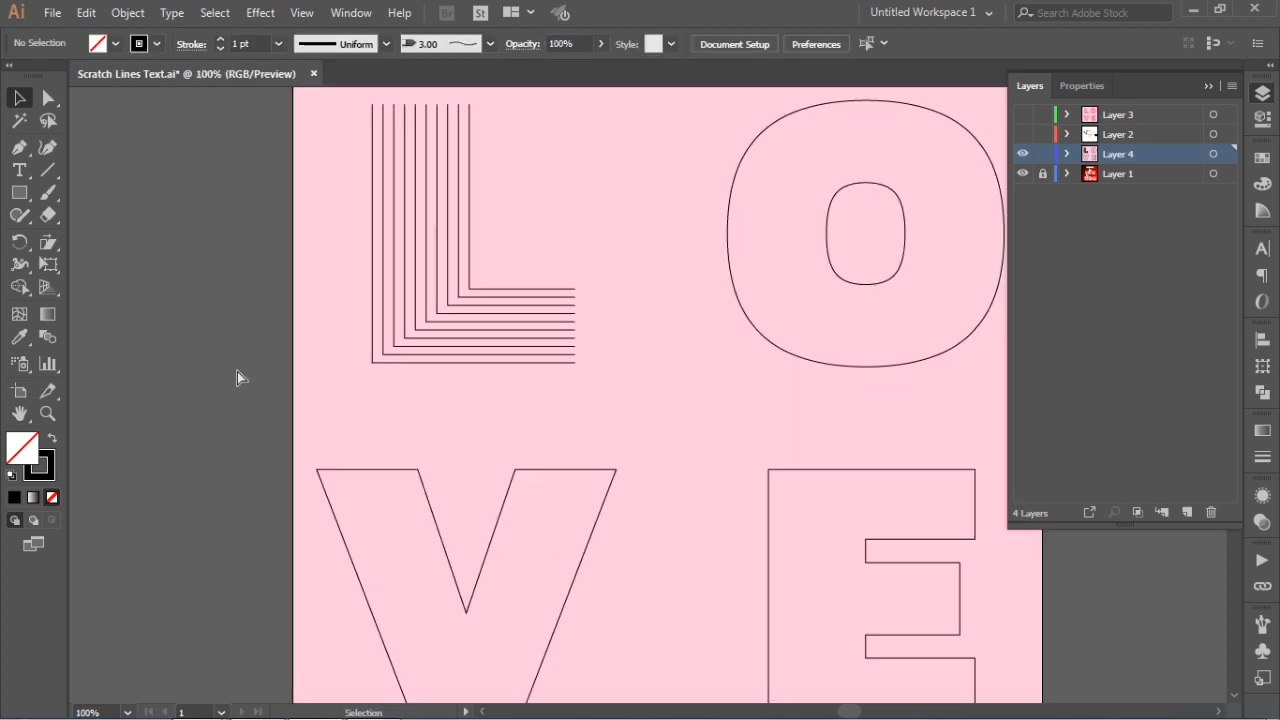
{"action": "left_click", "coordinate": [511, 292]}
{"action": "left_click", "coordinate": [1262, 456]}
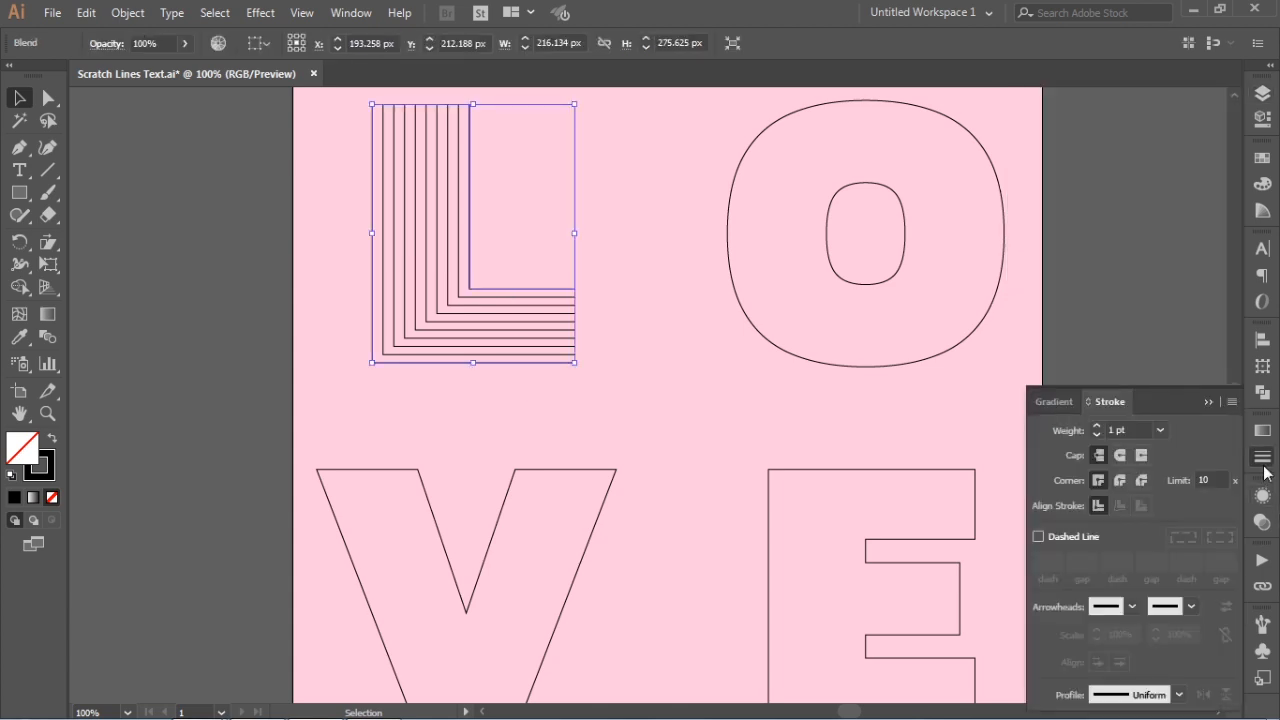
{"action": "left_click", "coordinate": [1096, 425]}
{"action": "left_click", "coordinate": [1096, 425]}
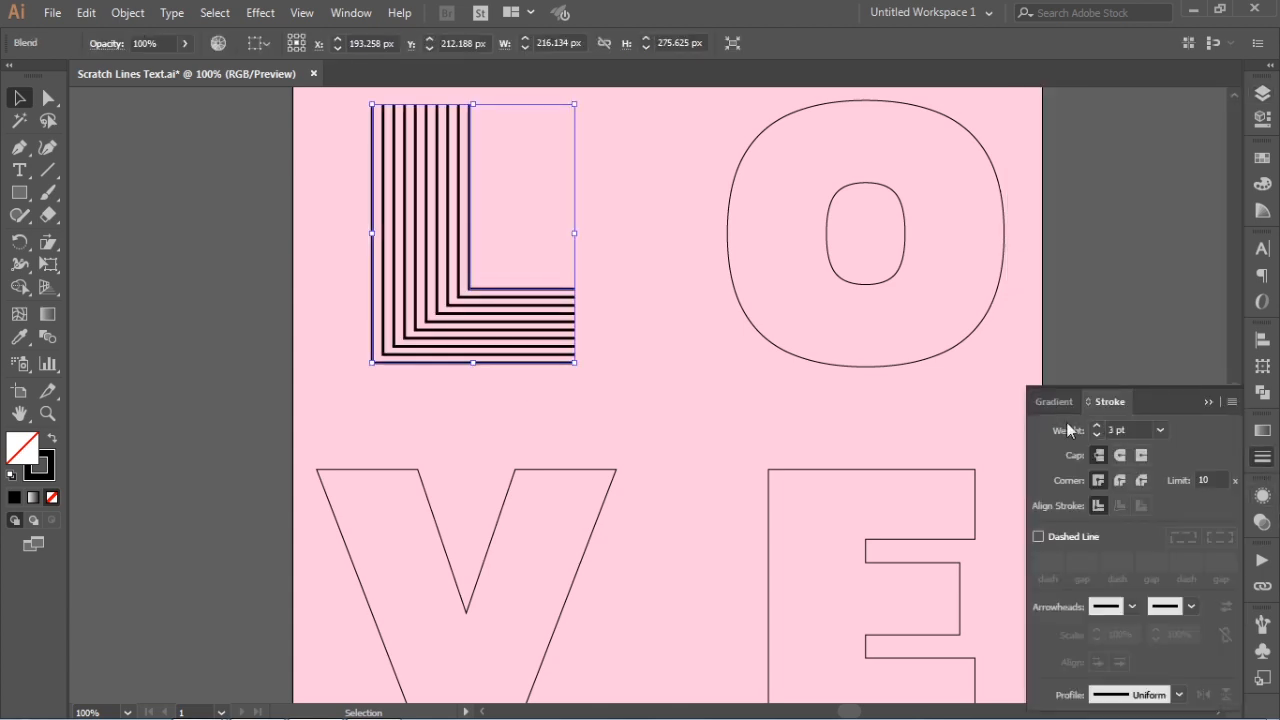
{"action": "left_click", "coordinate": [650, 390]}
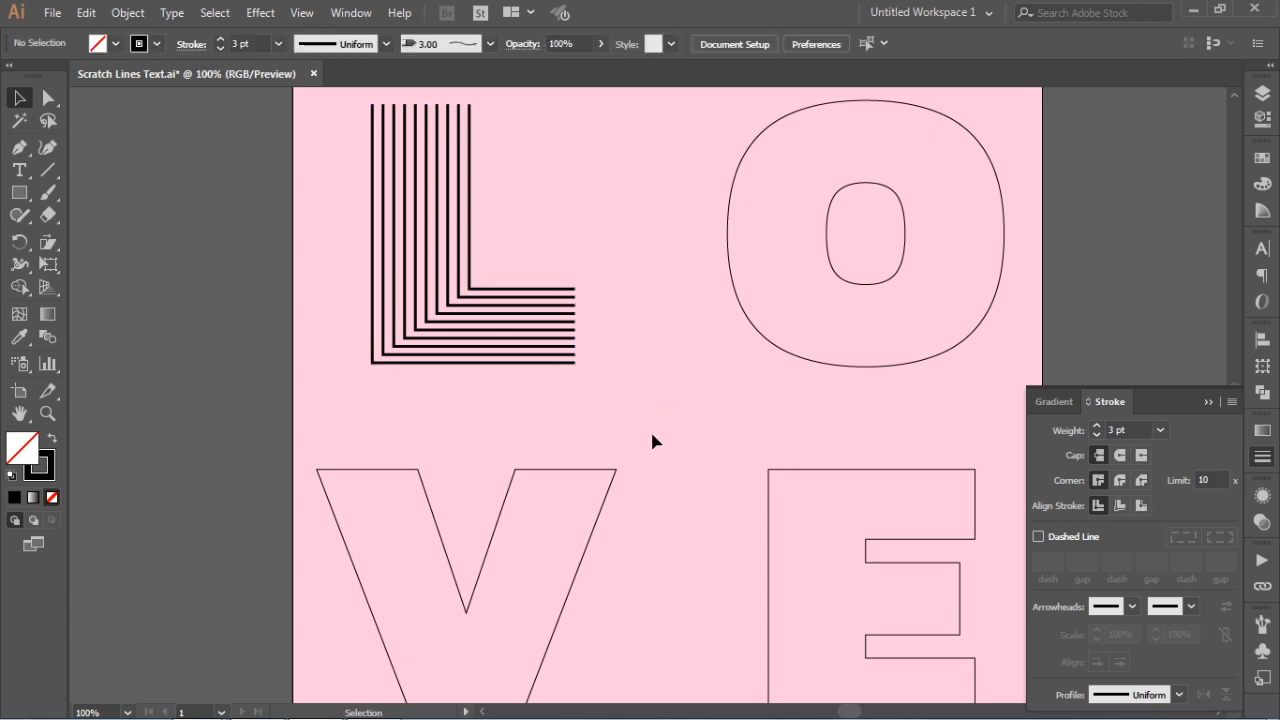
Ungroup the O and clear the selection
{"action": "left_click_drag", "start_coordinate": [629, 377], "coordinate": [557, 411]}
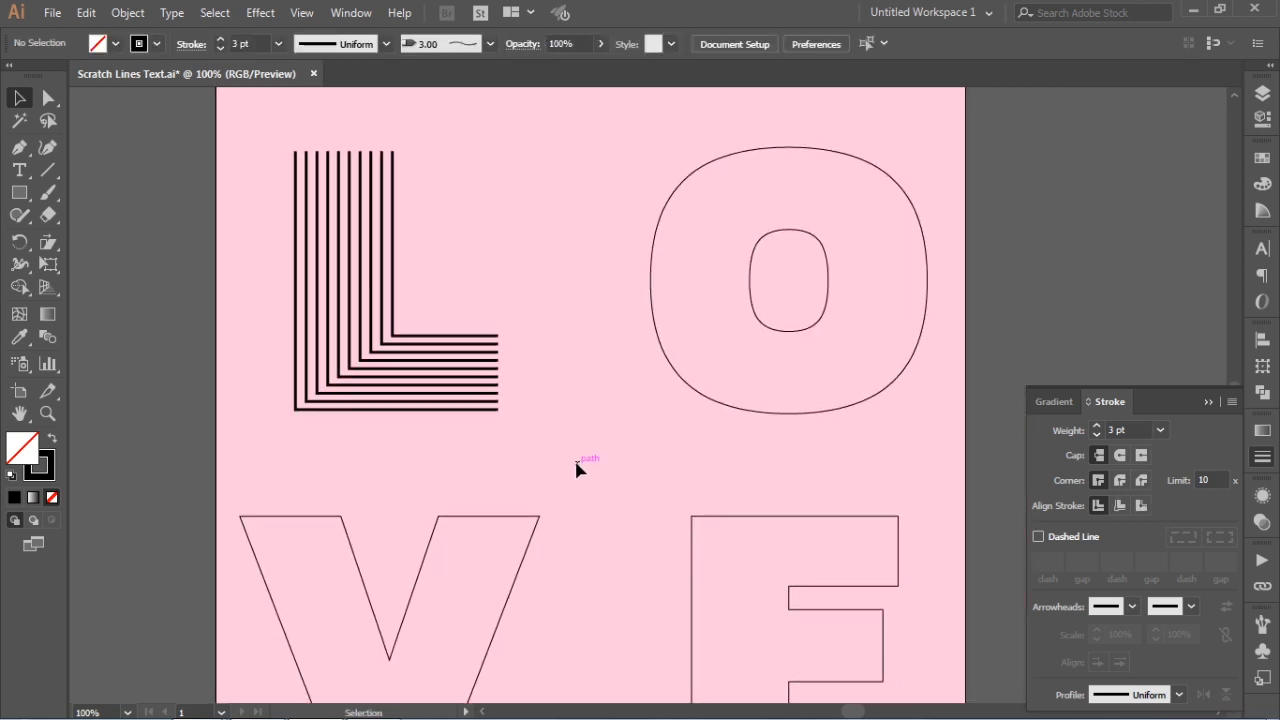
{"action": "left_click", "coordinate": [797, 416]}
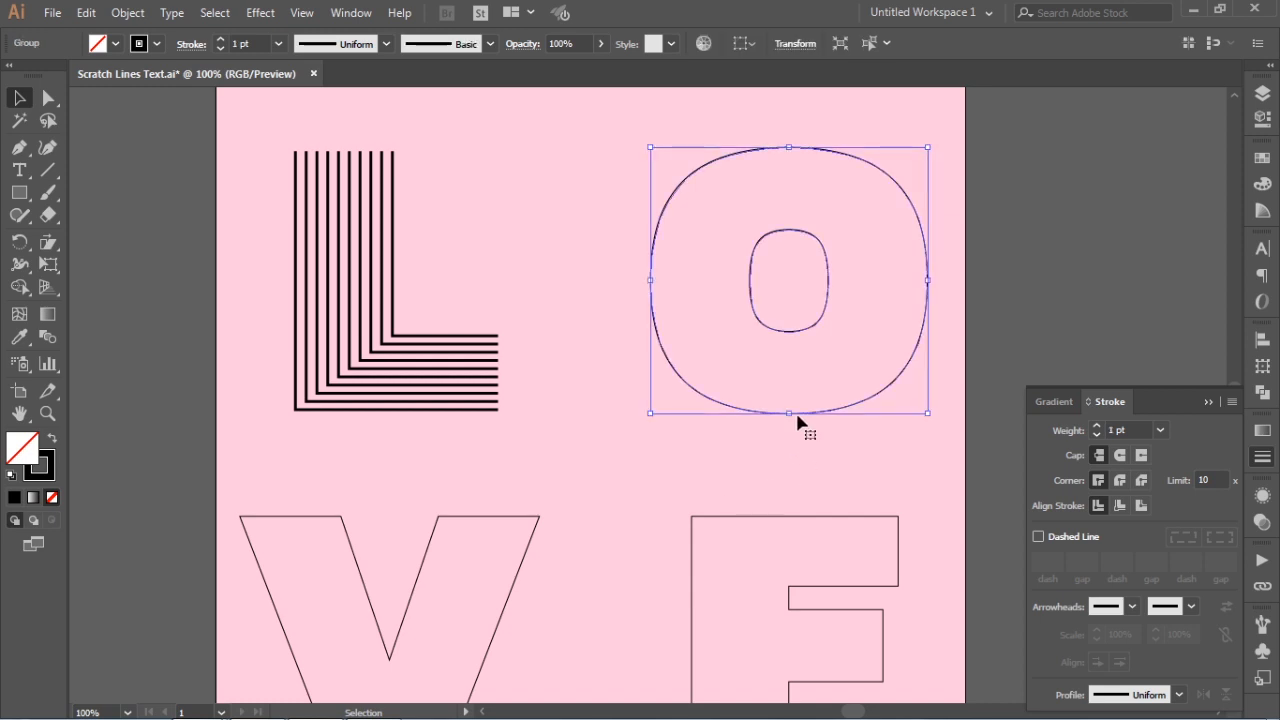
{"action": "left_click", "coordinate": [491, 384]}
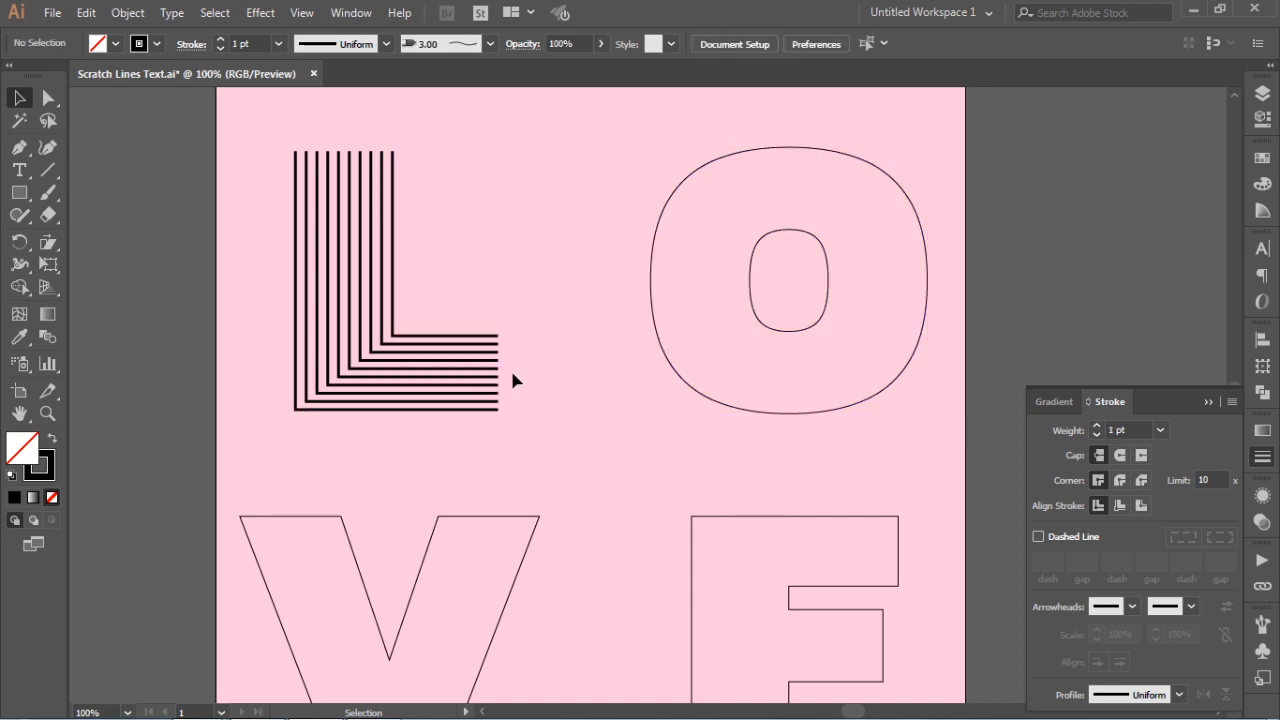
{"action": "left_click", "coordinate": [494, 405]}
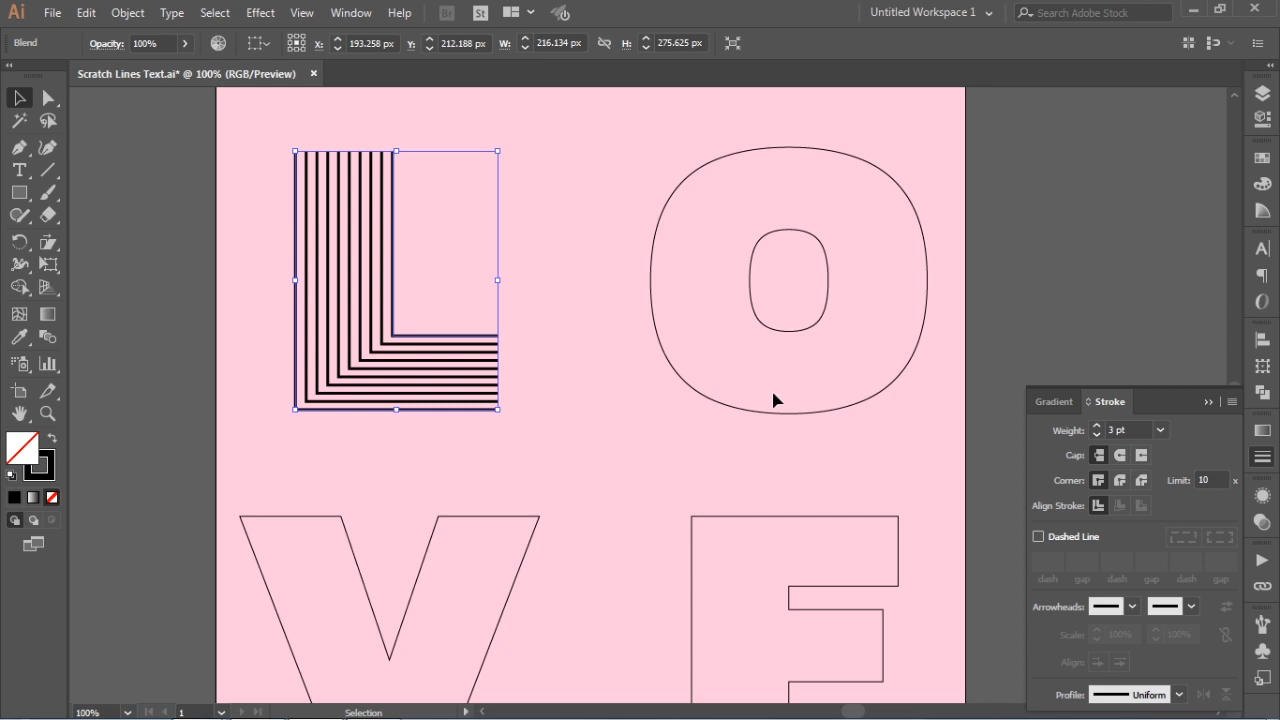
{"action": "left_click", "coordinate": [789, 418]}
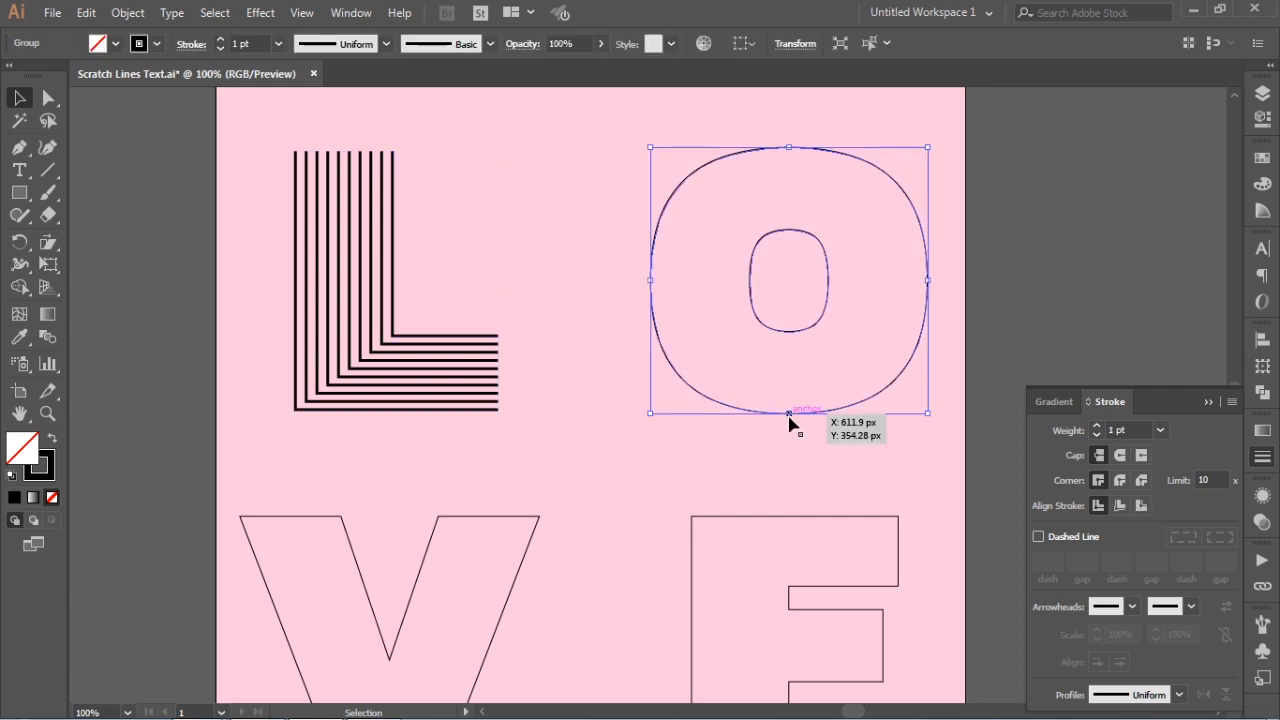
{"action": "right_click", "coordinate": [789, 418]}
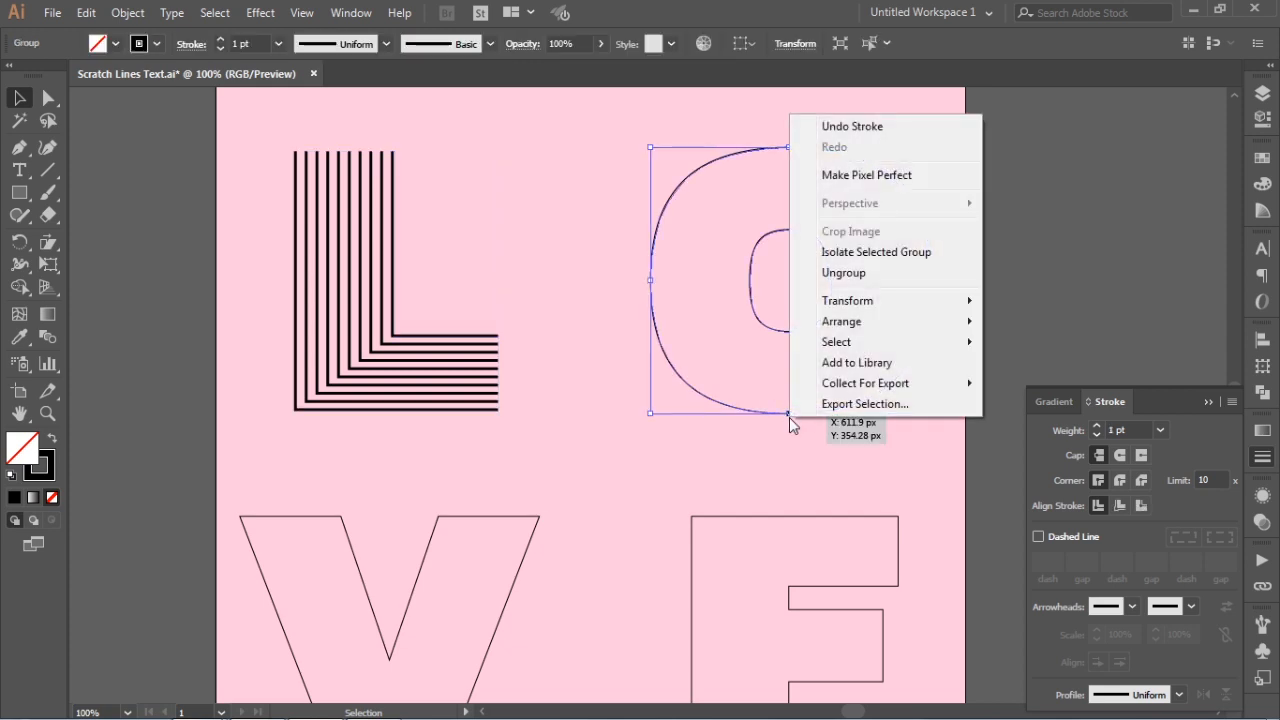
{"action": "left_click", "coordinate": [868, 282]}
{"action": "left_click", "coordinate": [1012, 235]}
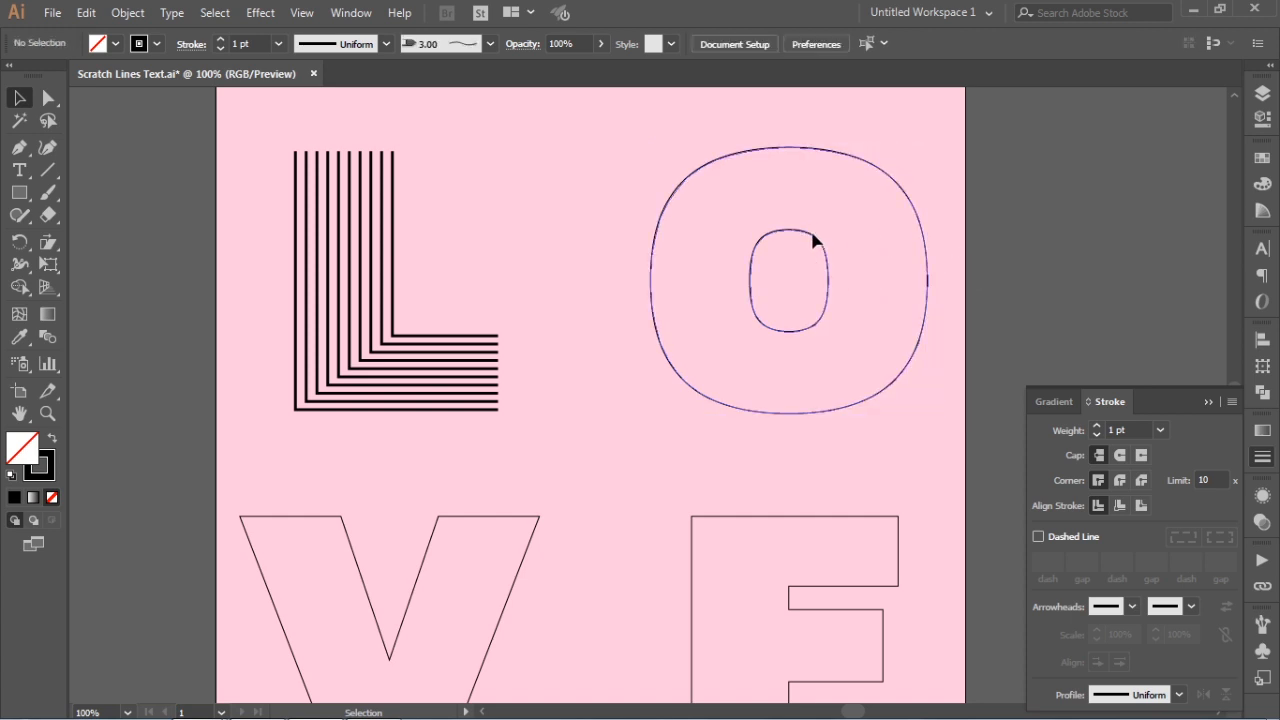
Release the O's compound path into separate outer and inner outlines, then deselect them
{"action": "left_click", "coordinate": [818, 238]}
{"action": "right_click", "coordinate": [816, 231]}
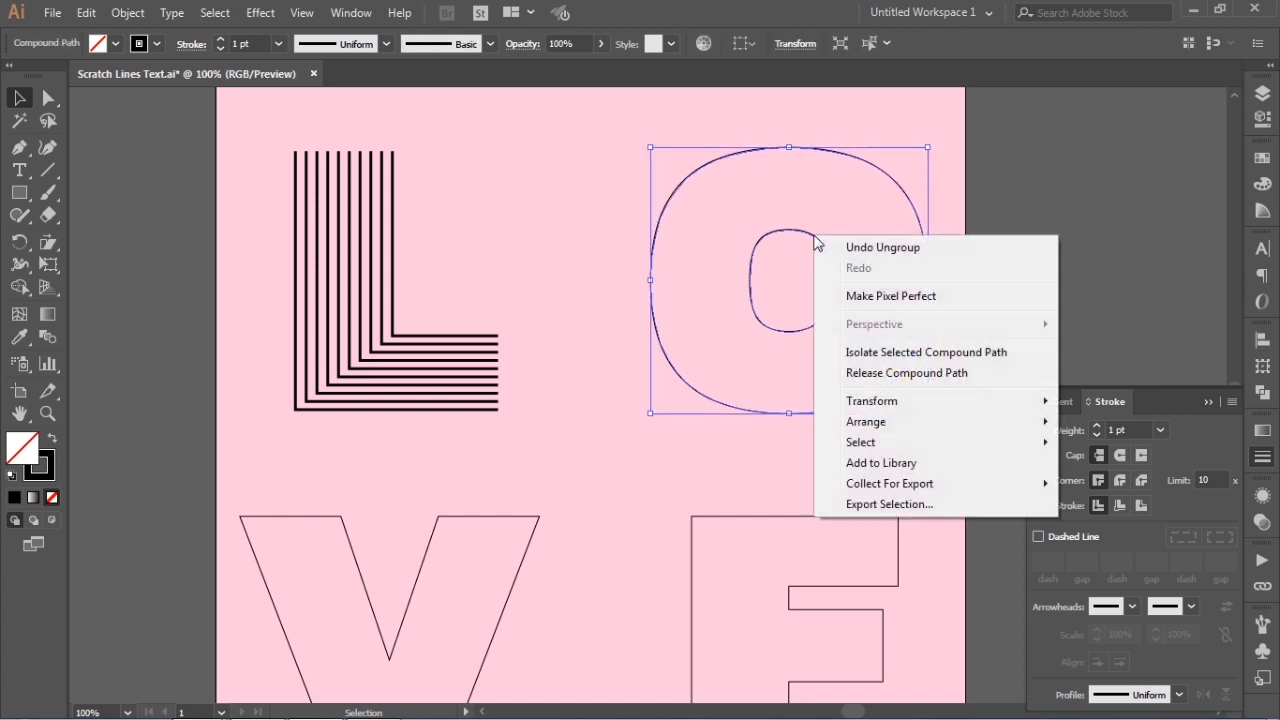
{"action": "left_click", "coordinate": [876, 373]}
{"action": "left_click", "coordinate": [1015, 241]}
Select both outlines of the O and make a blend between them
{"action": "left_click", "coordinate": [812, 241]}
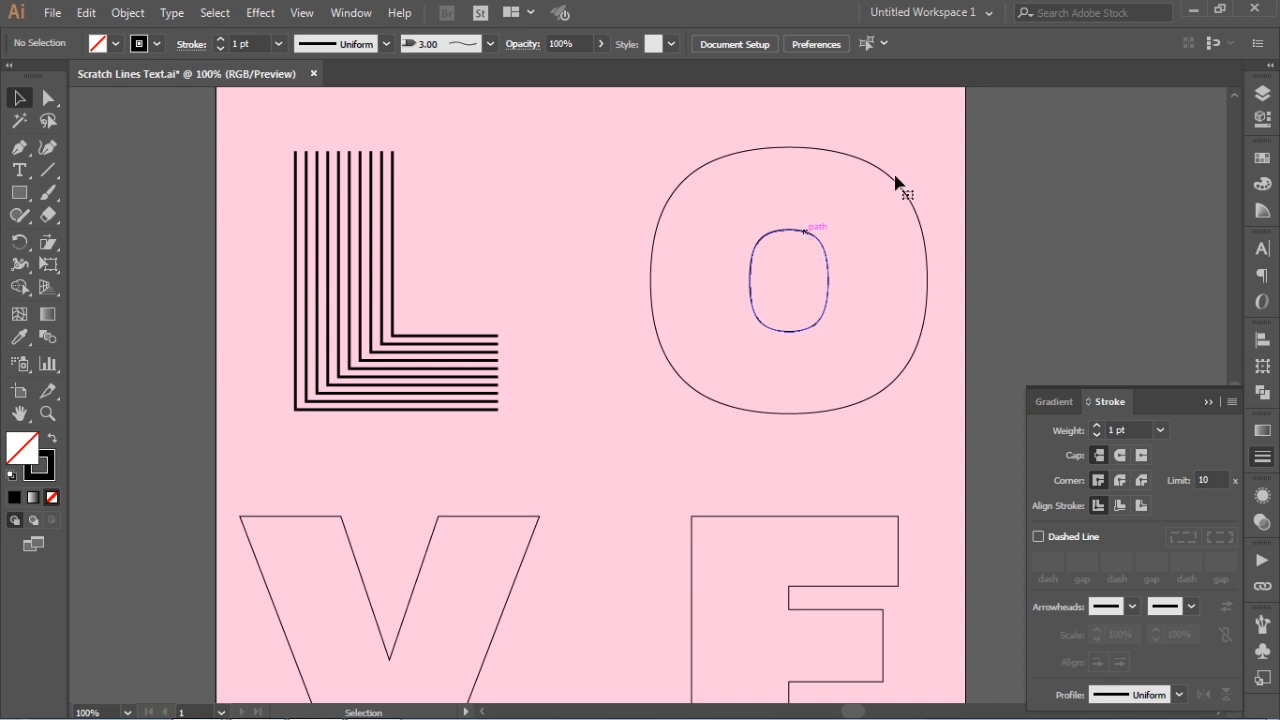
{"action": "left_click_drag", "start_coordinate": [1010, 182], "coordinate": [778, 268]}
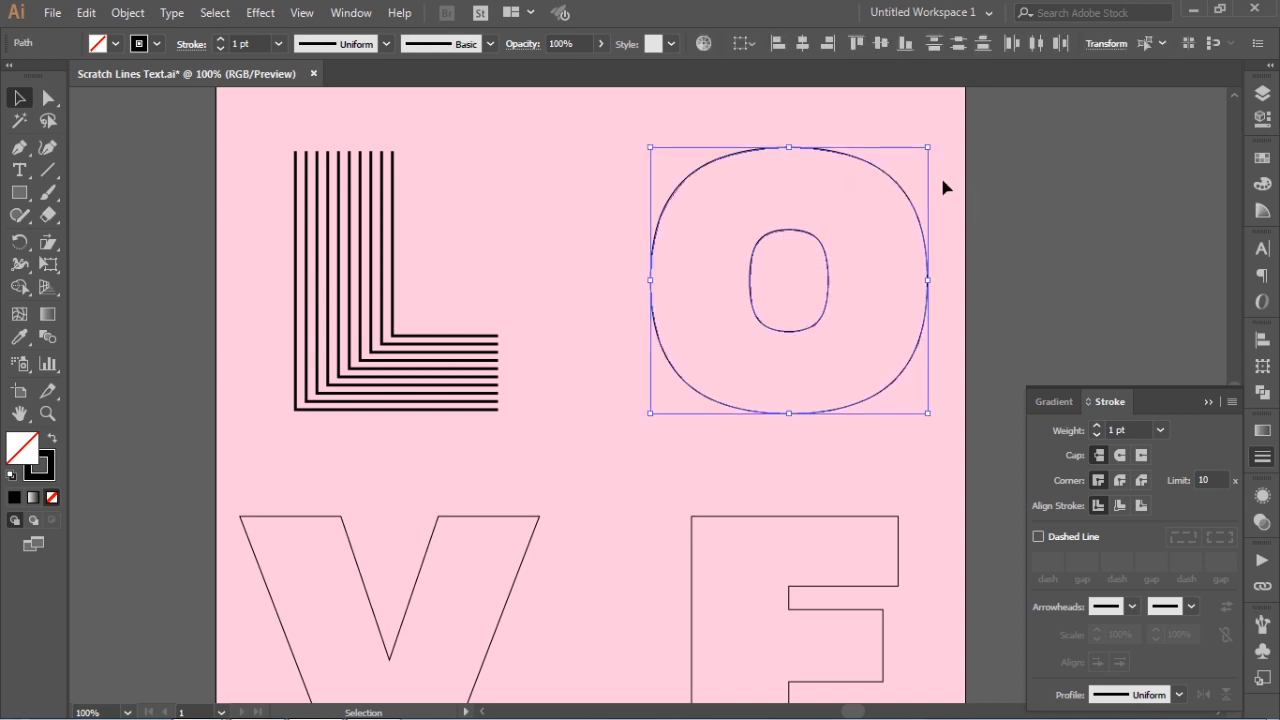
{"action": "left_click", "coordinate": [130, 13]}
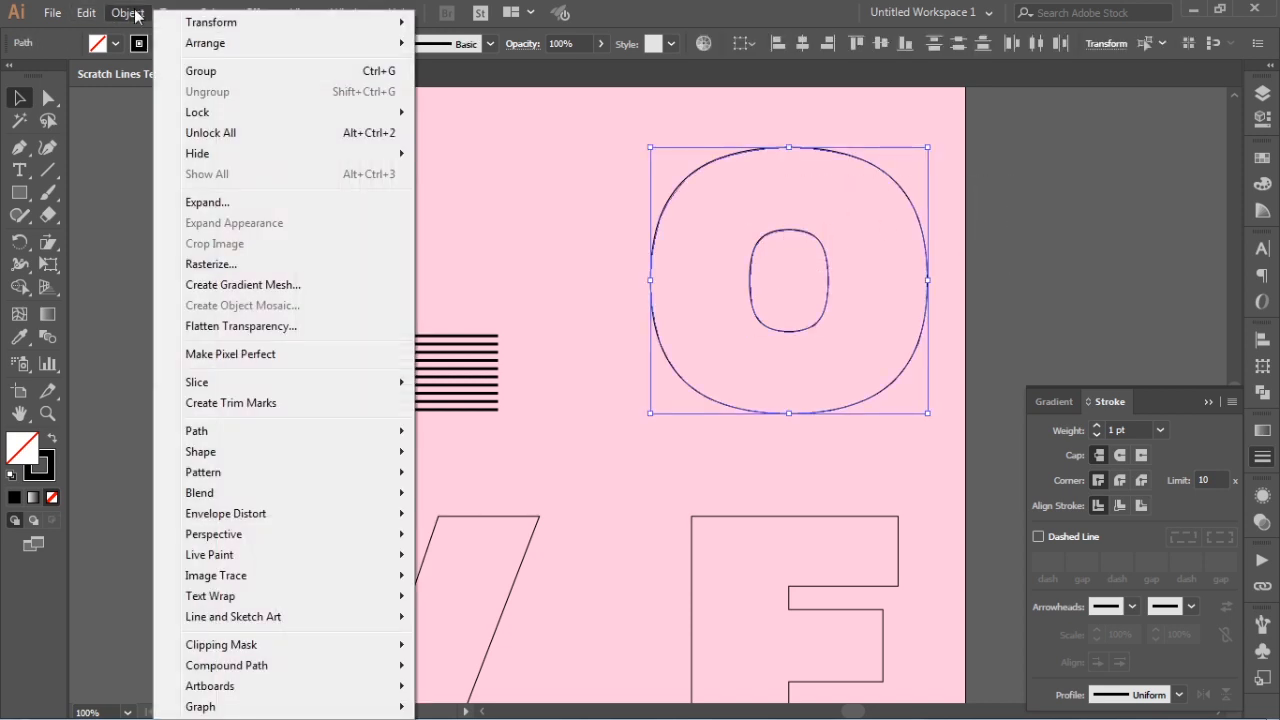
{"action": "mouse_move", "coordinate": [238, 493]}
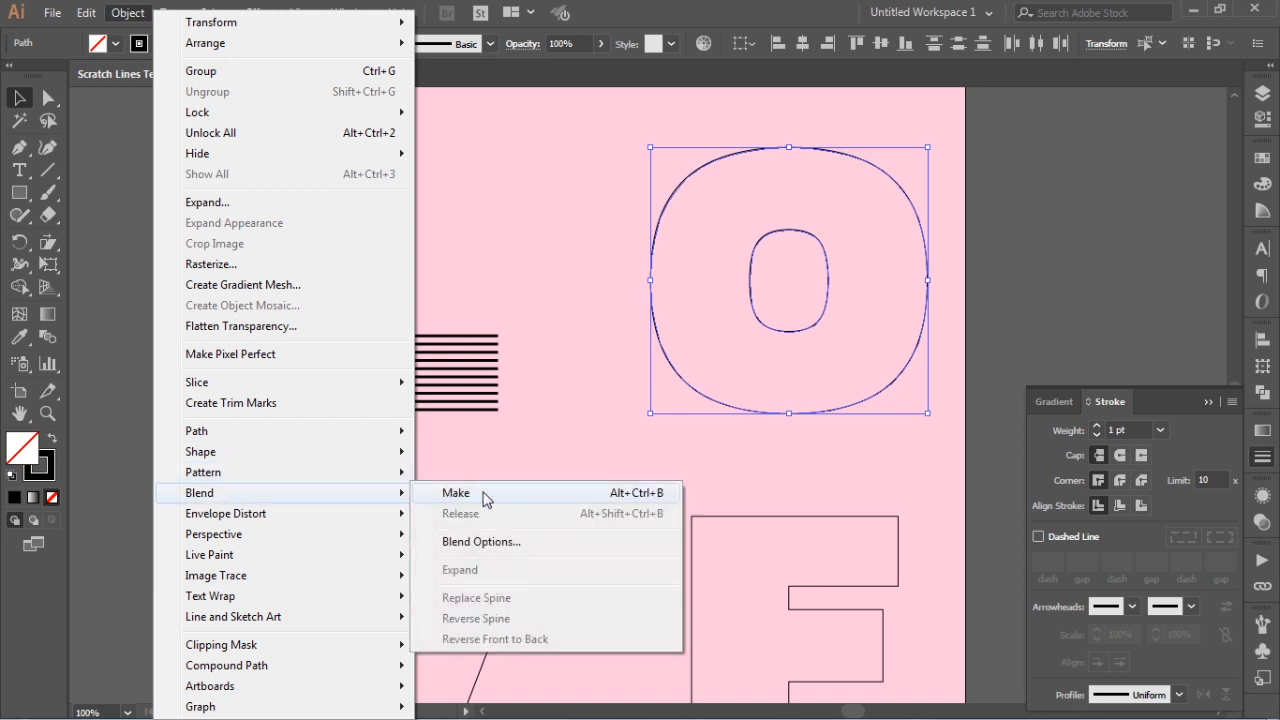
{"action": "left_click", "coordinate": [484, 497]}
Set the O's blend spacing to 8 specified steps with preview on and apply it
{"action": "left_click", "coordinate": [135, 13]}
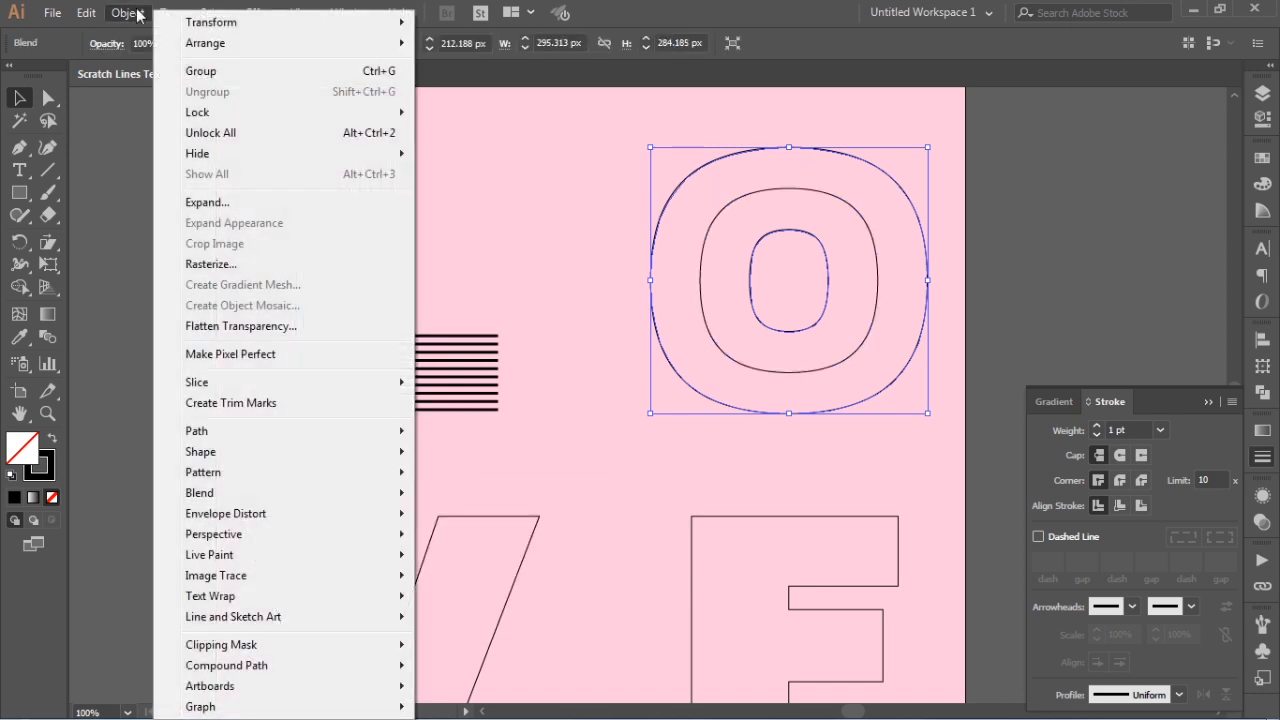
{"action": "mouse_move", "coordinate": [228, 493]}
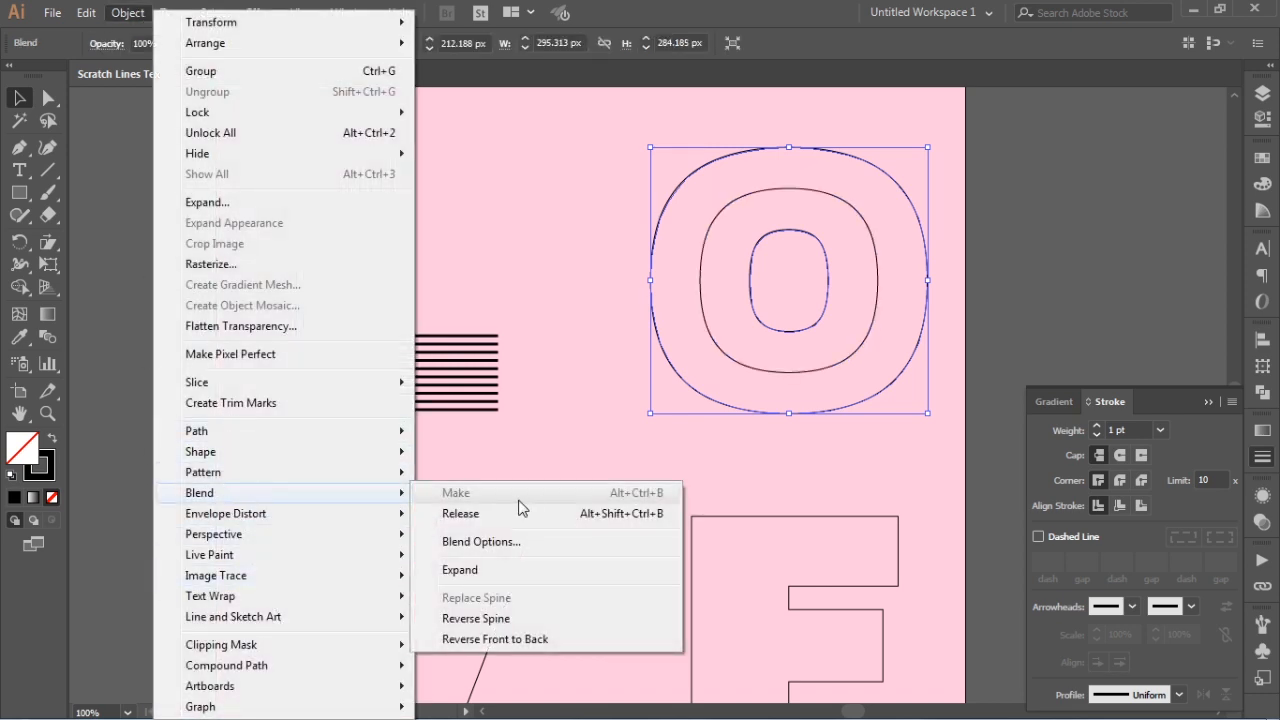
{"action": "left_click", "coordinate": [481, 541]}
{"action": "left_click", "coordinate": [840, 438]}
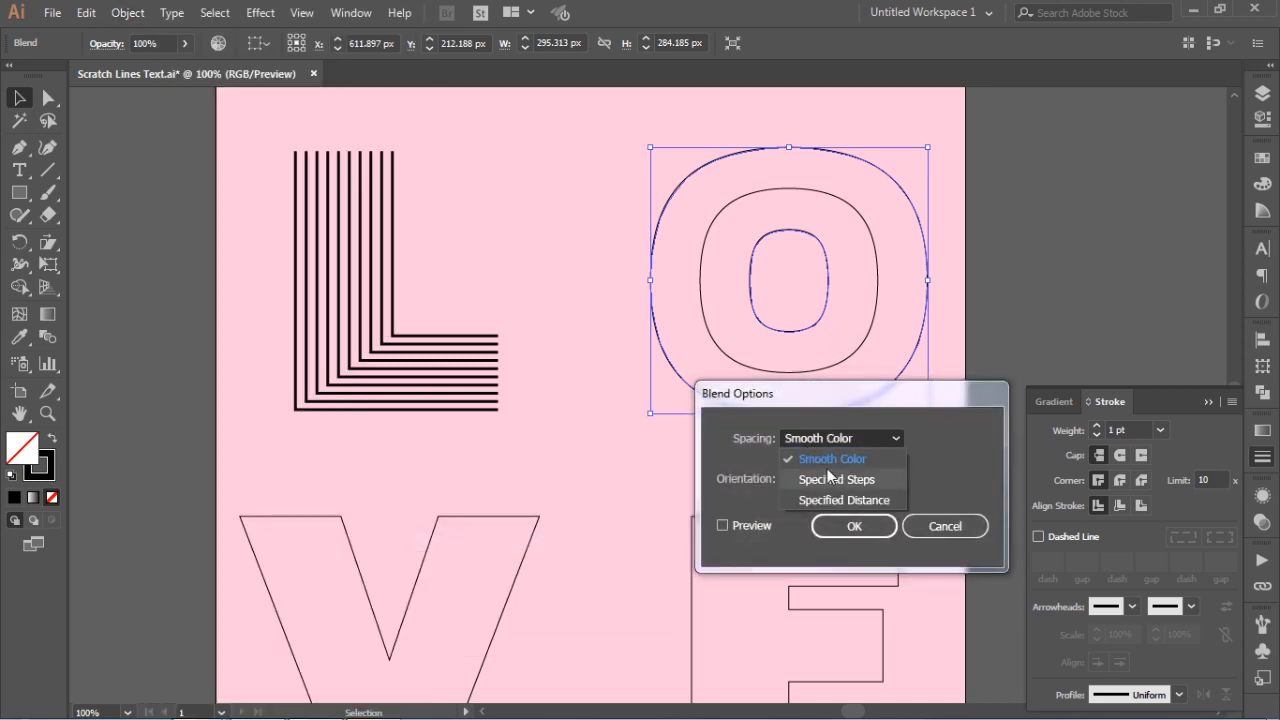
{"action": "left_click", "coordinate": [836, 480]}
{"action": "double_click", "coordinate": [952, 446]}
{"action": "type", "text": "8"}
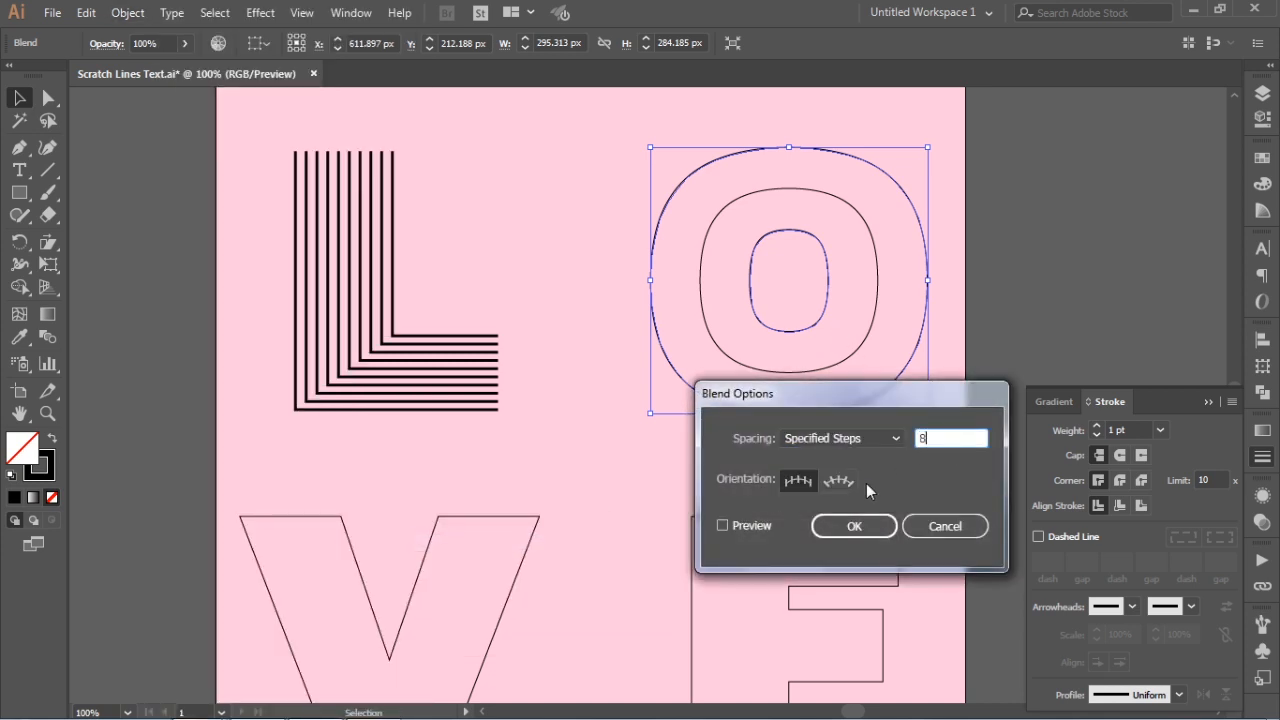
{"action": "left_click", "coordinate": [743, 529]}
{"action": "left_click", "coordinate": [830, 527]}
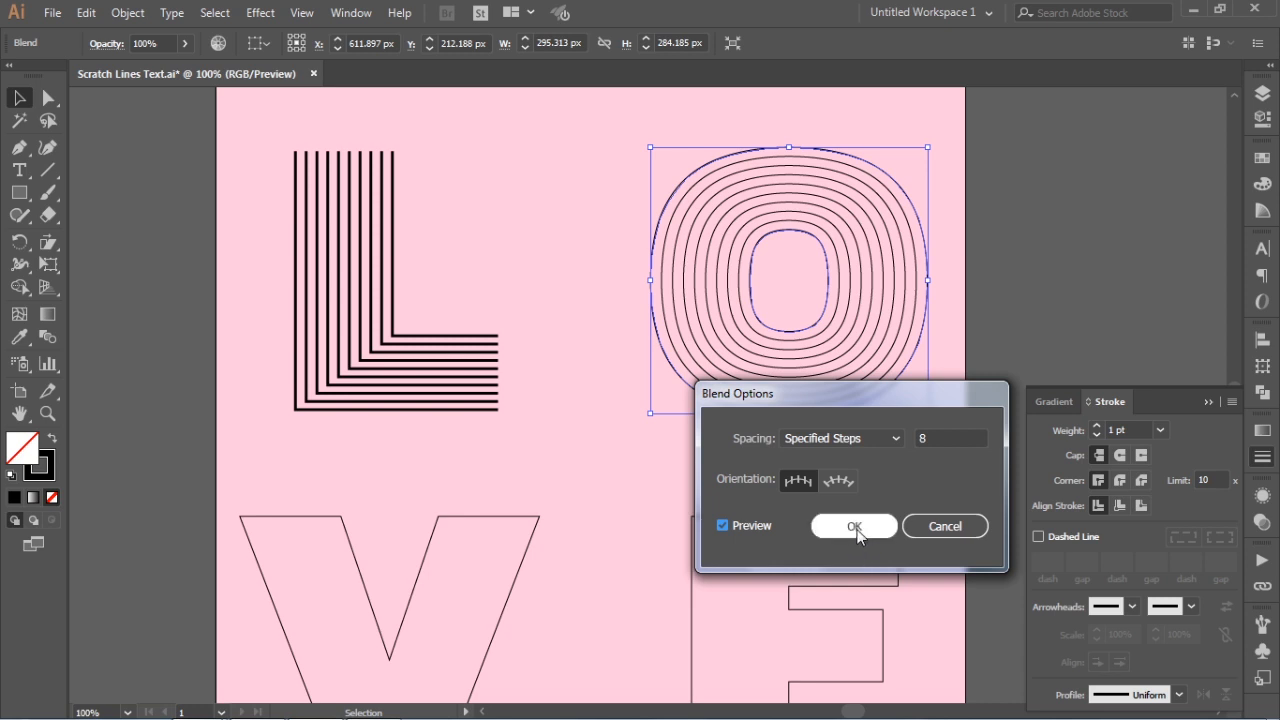
Increase the O blend's stroke weight to 3 pt and deselect it
{"action": "left_click", "coordinate": [1095, 425]}
{"action": "left_click", "coordinate": [1095, 425]}
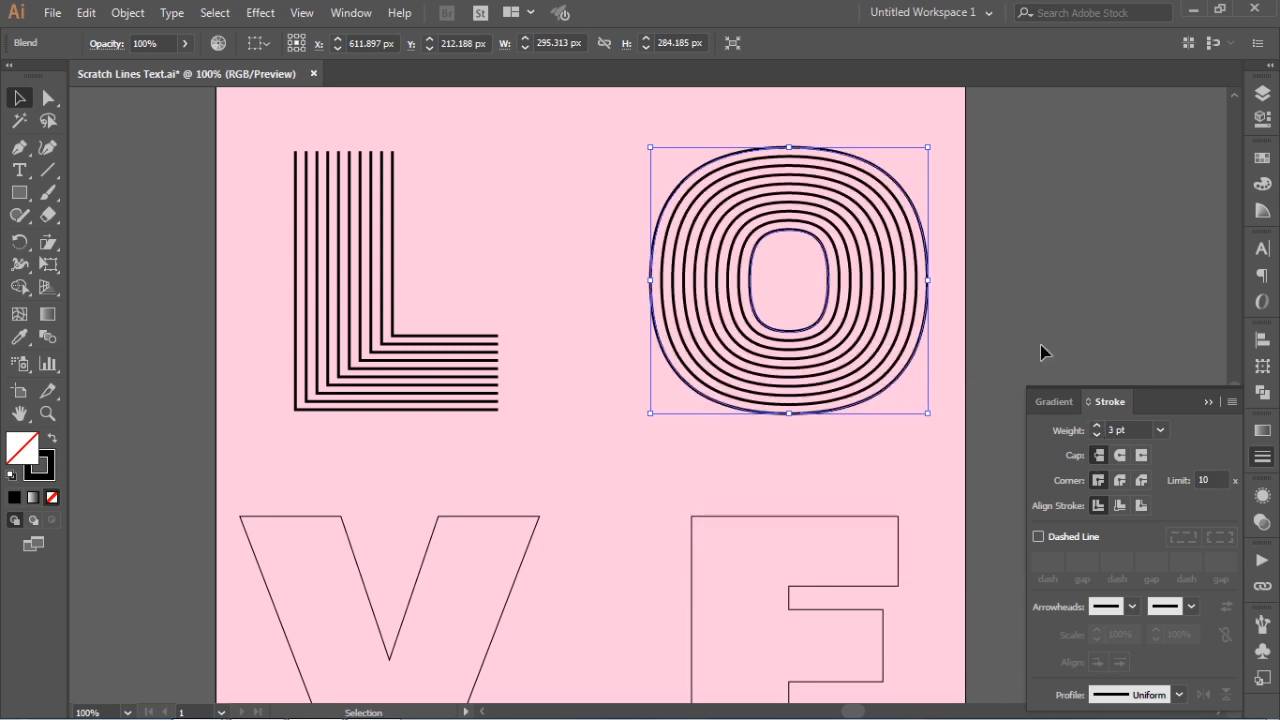
{"action": "left_click", "coordinate": [1025, 219]}
Cut the V's path at its four upper anchor points and select the separated left top edge
{"action": "key", "text": "space"}
{"action": "mouse_move", "coordinate": [799, 415]}
{"action": "left_mouse_down"}
{"action": "mouse_move", "coordinate": [795, 360]}
{"action": "mouse_move", "coordinate": [723, 347]}
{"action": "mouse_move", "coordinate": [731, 308]}
{"action": "left_mouse_up"}
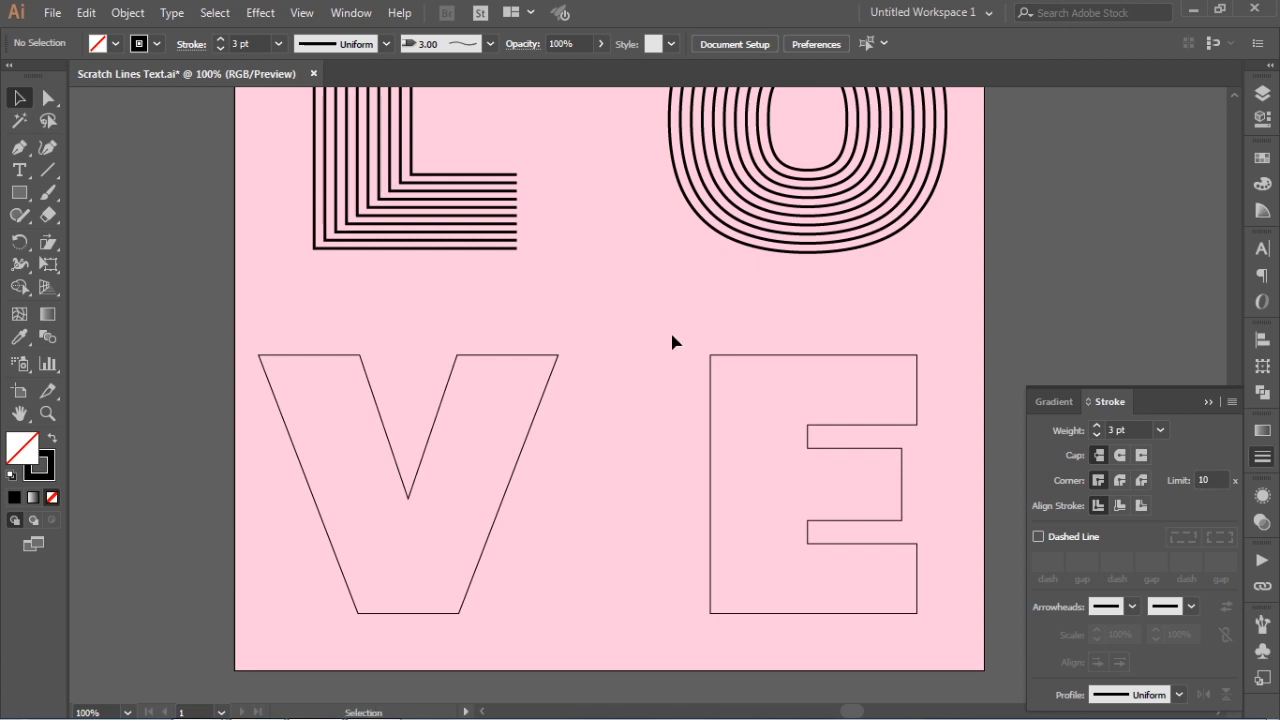
{"action": "left_click", "coordinate": [46, 104]}
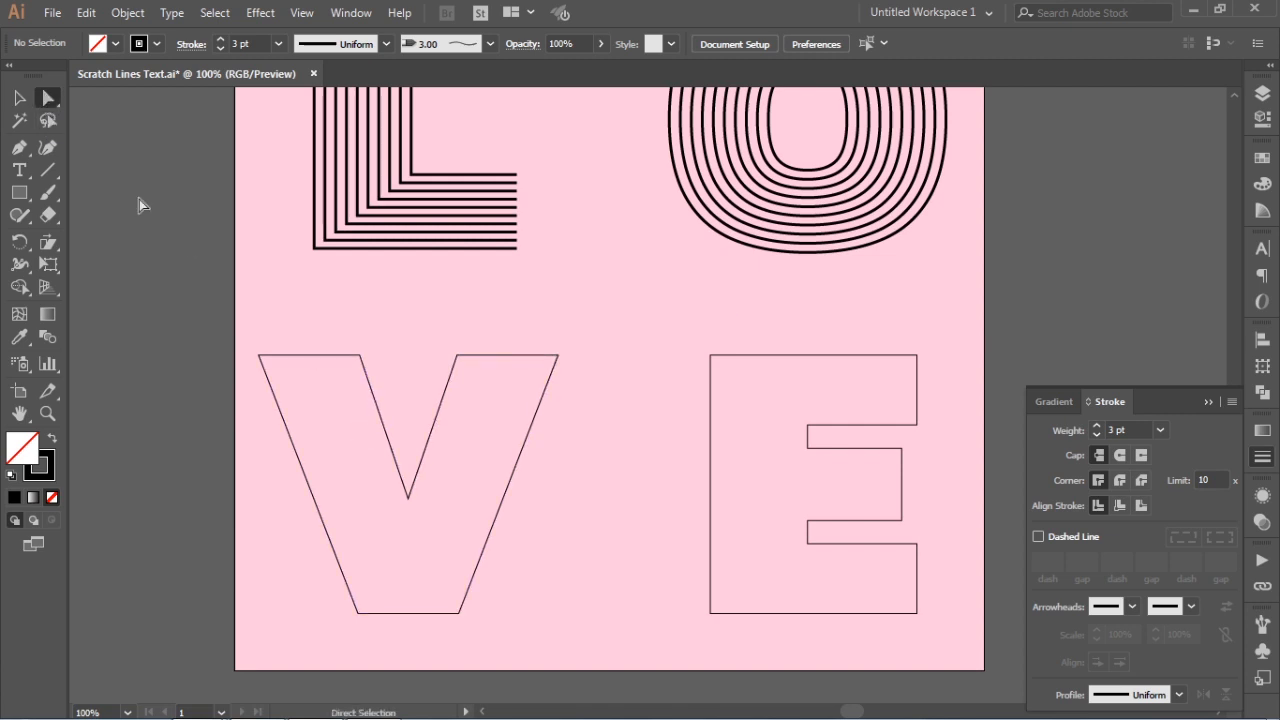
{"action": "left_click_drag", "start_coordinate": [232, 325], "coordinate": [616, 372]}
{"action": "left_click", "coordinate": [401, 42]}
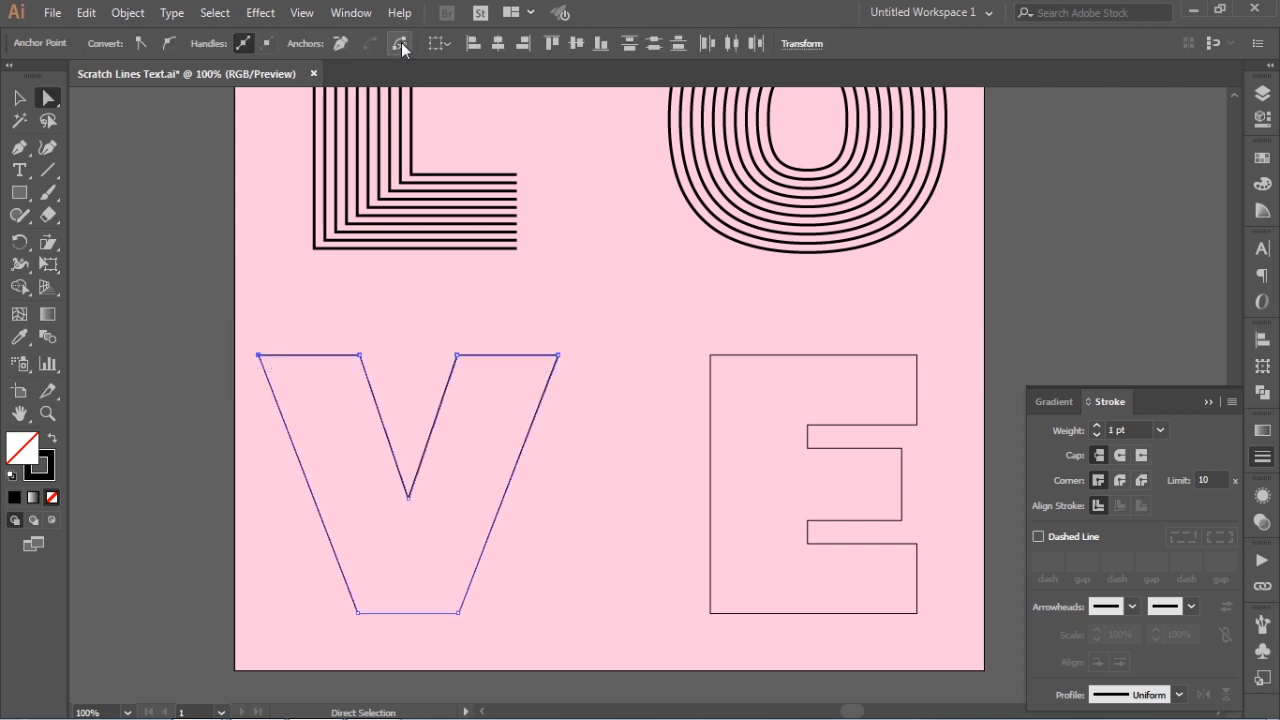
{"action": "left_click", "coordinate": [362, 305]}
{"action": "left_click", "coordinate": [331, 356]}
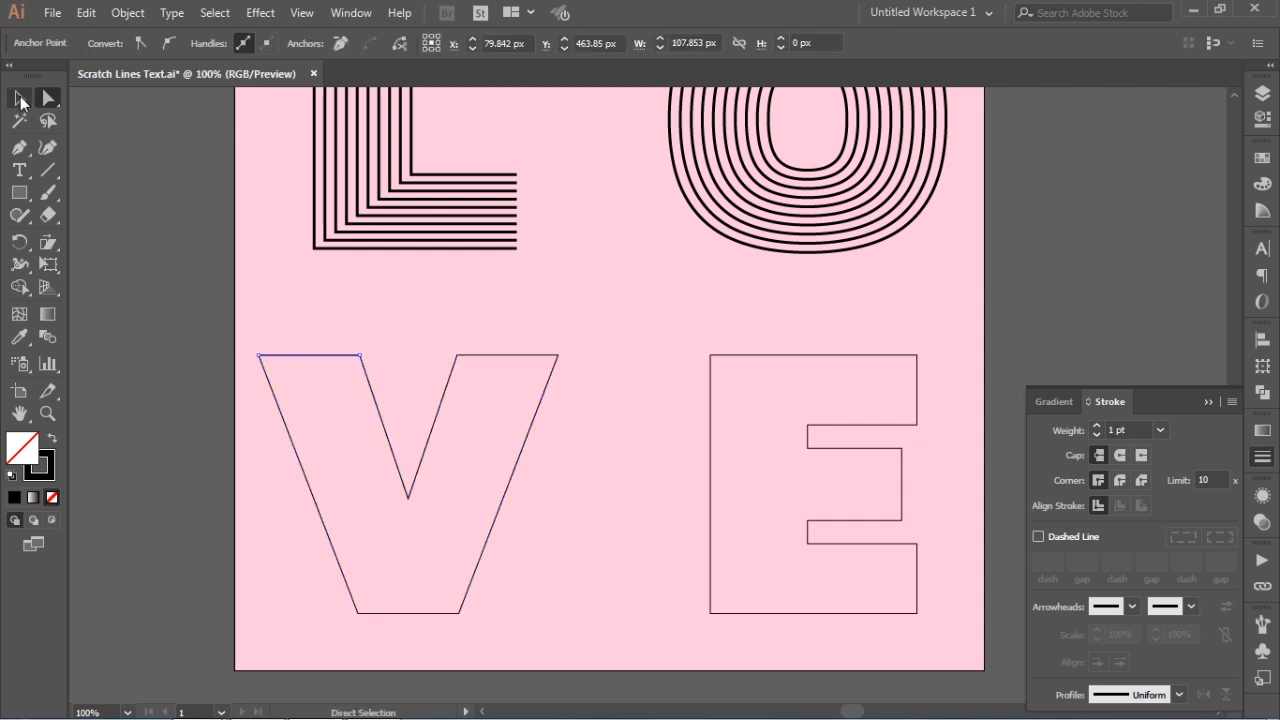
Ungroup the V and release its compound path into separate paths
{"action": "left_click", "coordinate": [18, 97]}
{"action": "left_click", "coordinate": [270, 282]}
{"action": "left_click", "coordinate": [303, 358]}
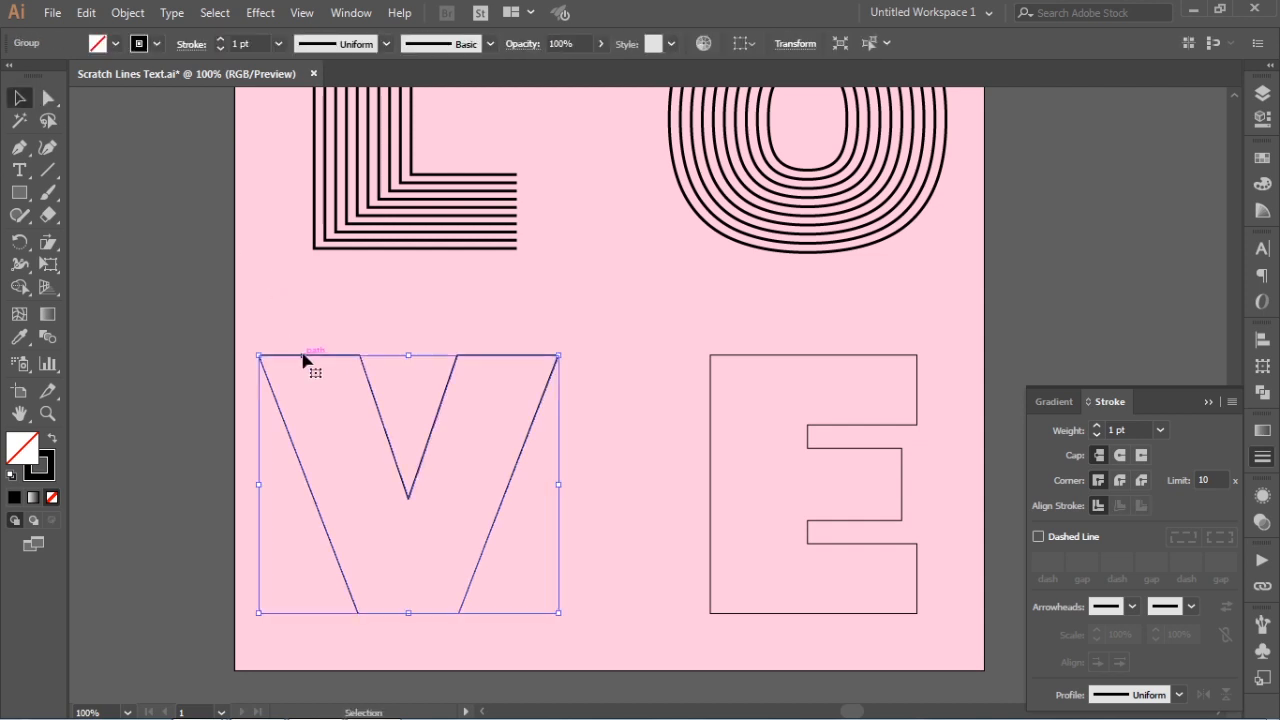
{"action": "right_click", "coordinate": [305, 360]}
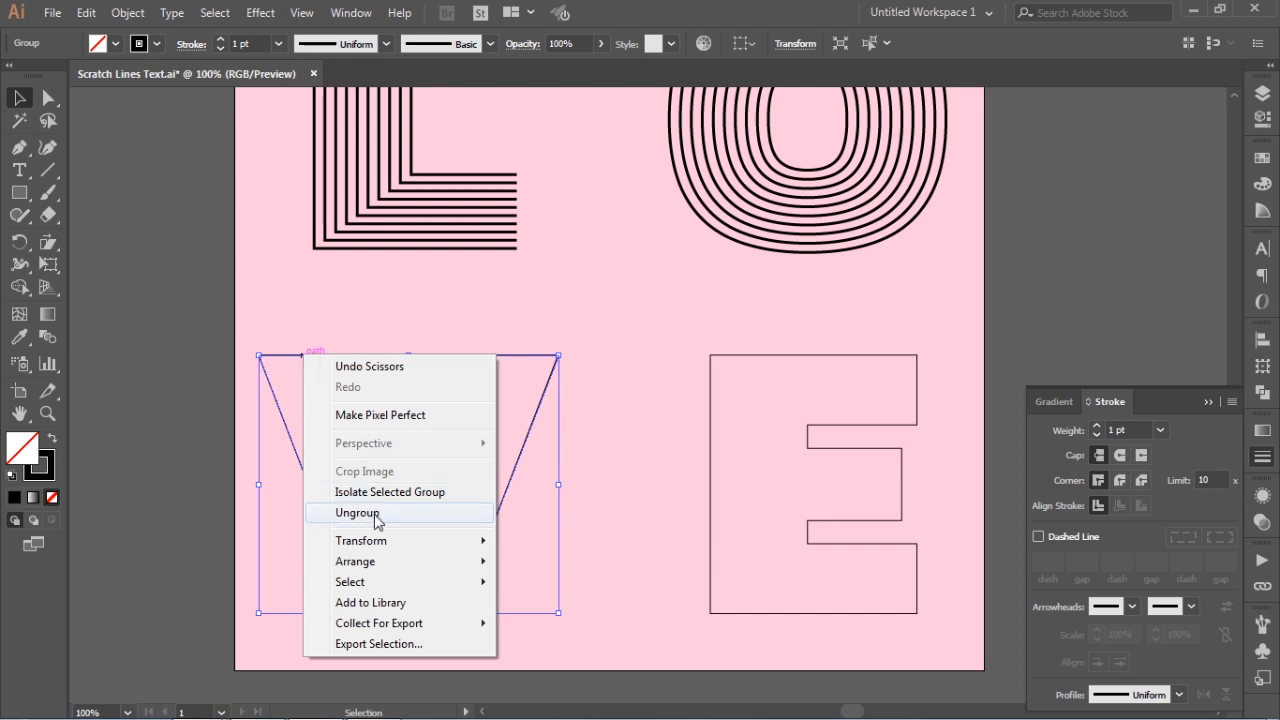
{"action": "left_click", "coordinate": [365, 514]}
{"action": "right_click", "coordinate": [328, 364]}
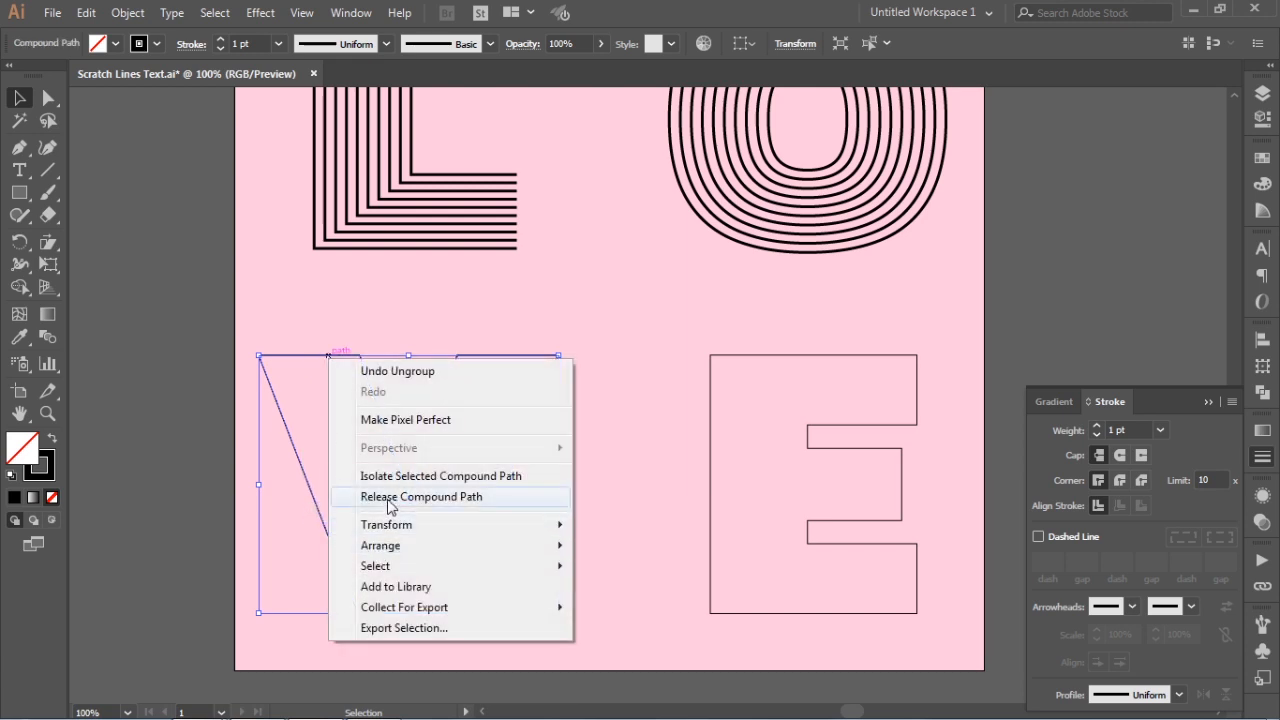
{"action": "left_click", "coordinate": [392, 497]}
Delete the two short horizontal edges that close the tops of the V's arms
{"action": "left_click", "coordinate": [340, 373]}
{"action": "left_click", "coordinate": [317, 358]}
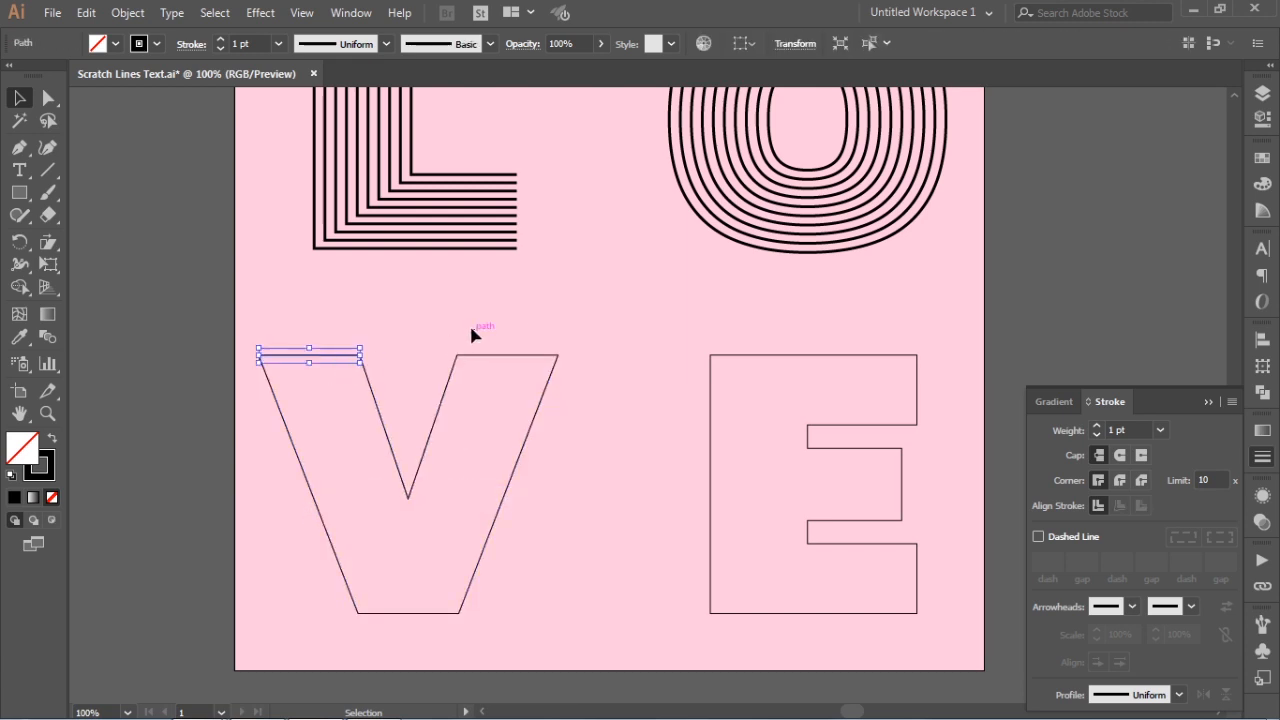
{"action": "key", "text": "Delete"}
{"action": "left_click", "coordinate": [514, 356]}
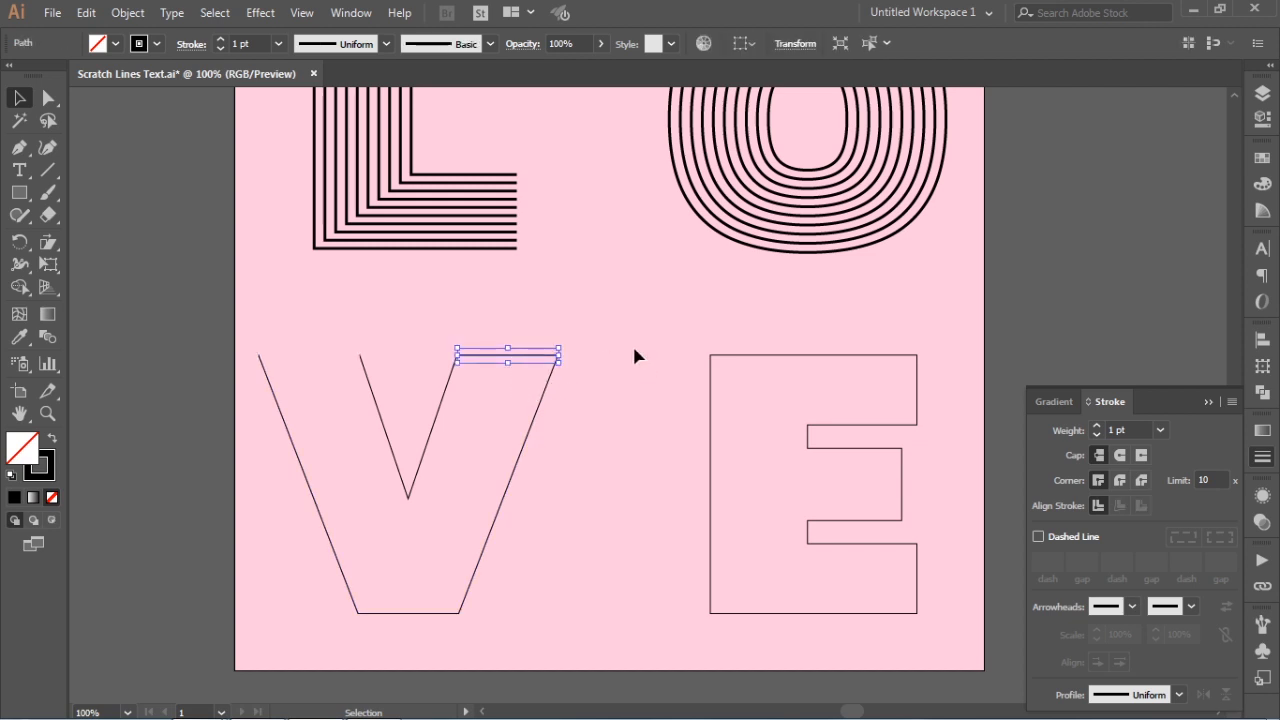
{"action": "key", "text": "Delete"}
Select the V's inner and outer paths together and make a blend between them
{"action": "left_click_drag", "start_coordinate": [406, 352], "coordinate": [605, 462]}
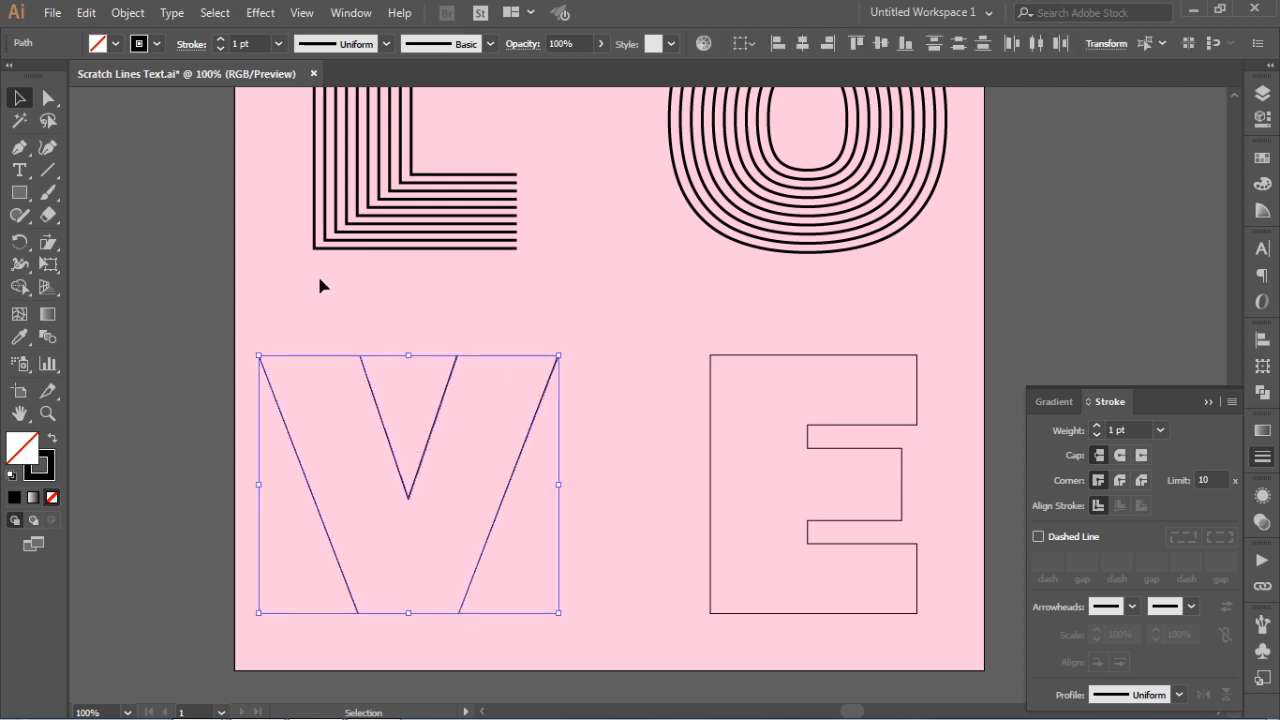
{"action": "left_click", "coordinate": [129, 14]}
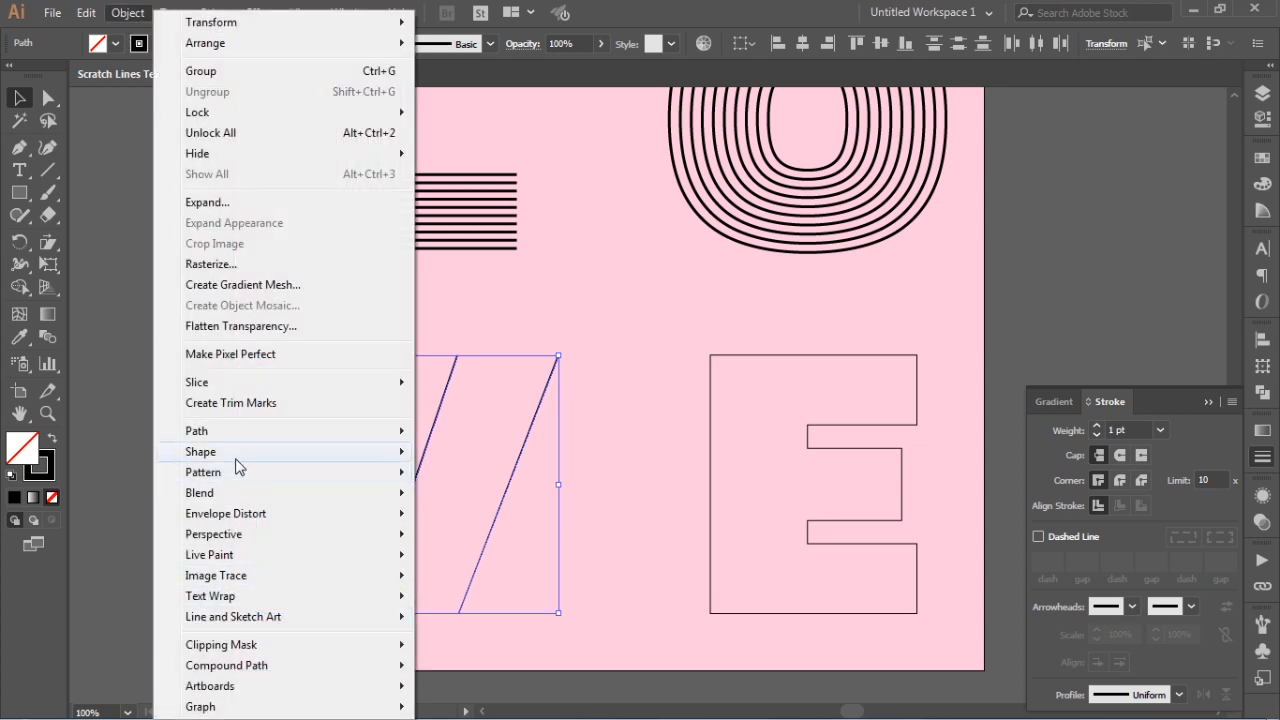
{"action": "mouse_move", "coordinate": [235, 495]}
{"action": "left_click", "coordinate": [502, 496]}
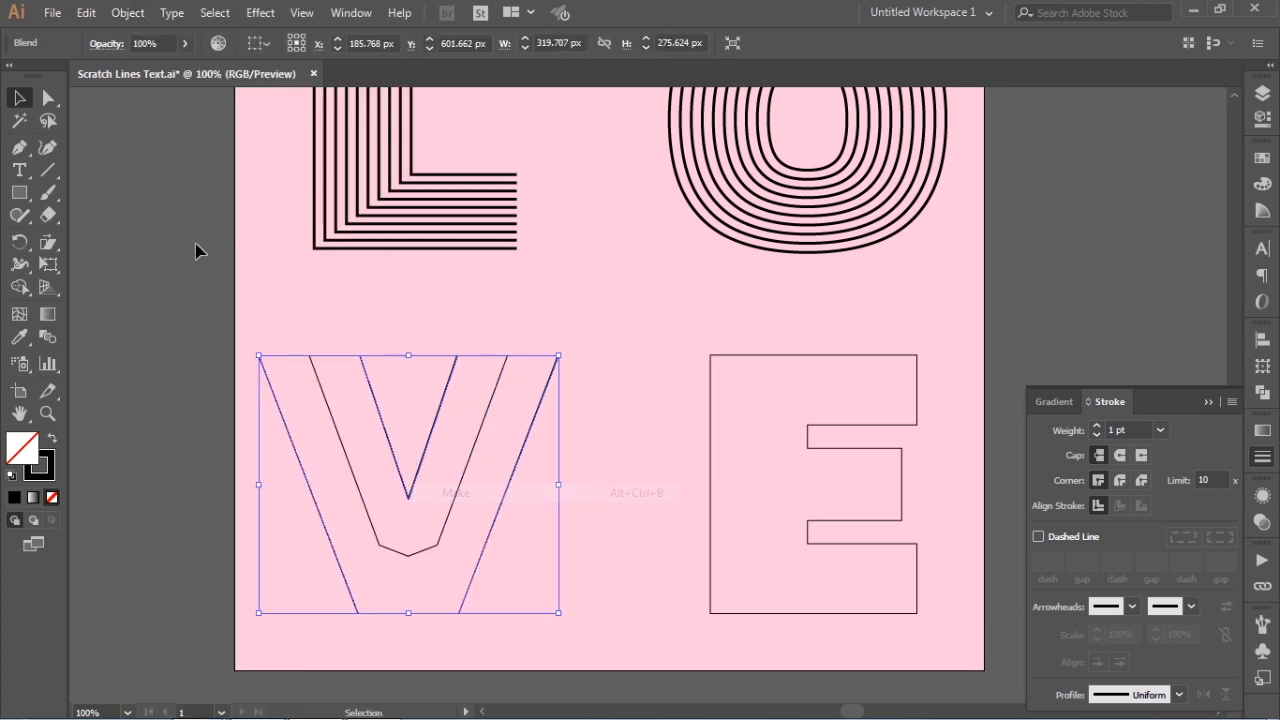
Set the V's blend spacing to 8 specified steps with preview on, and raise its stroke weight to 3 pt
{"action": "left_click", "coordinate": [128, 13]}
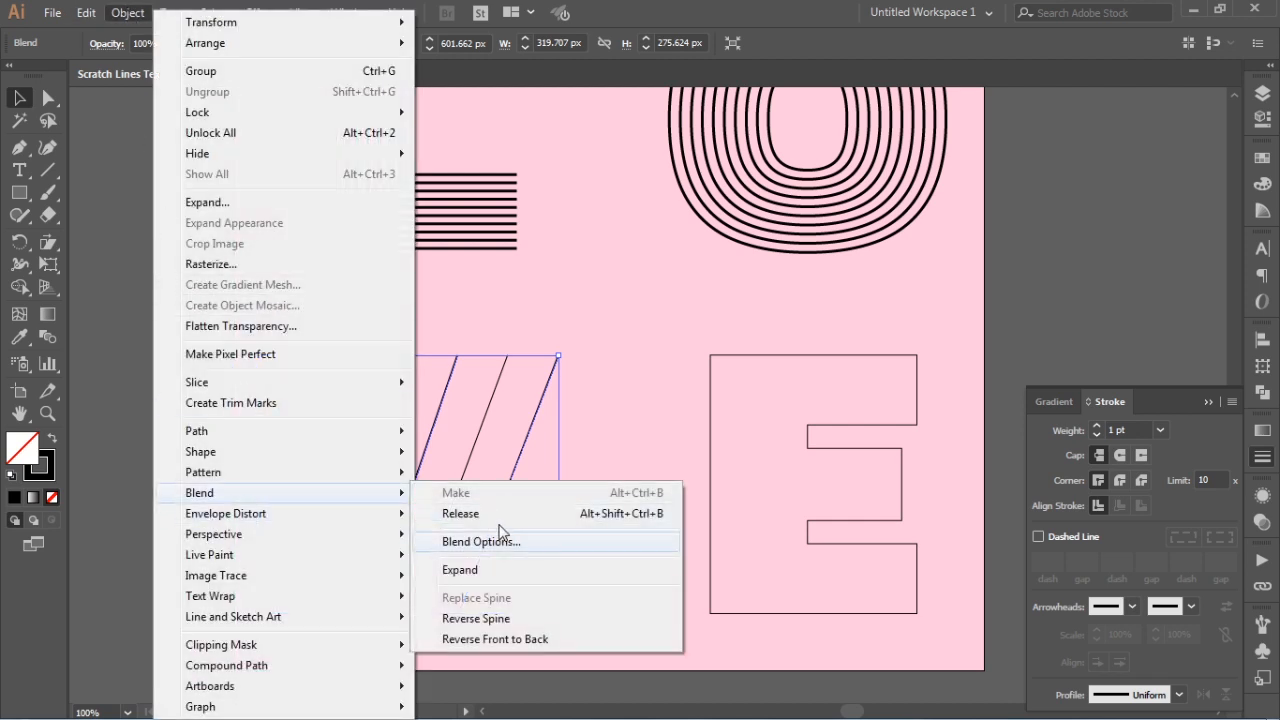
{"action": "left_click", "coordinate": [500, 542]}
{"action": "left_click", "coordinate": [883, 437]}
{"action": "left_click", "coordinate": [895, 479]}
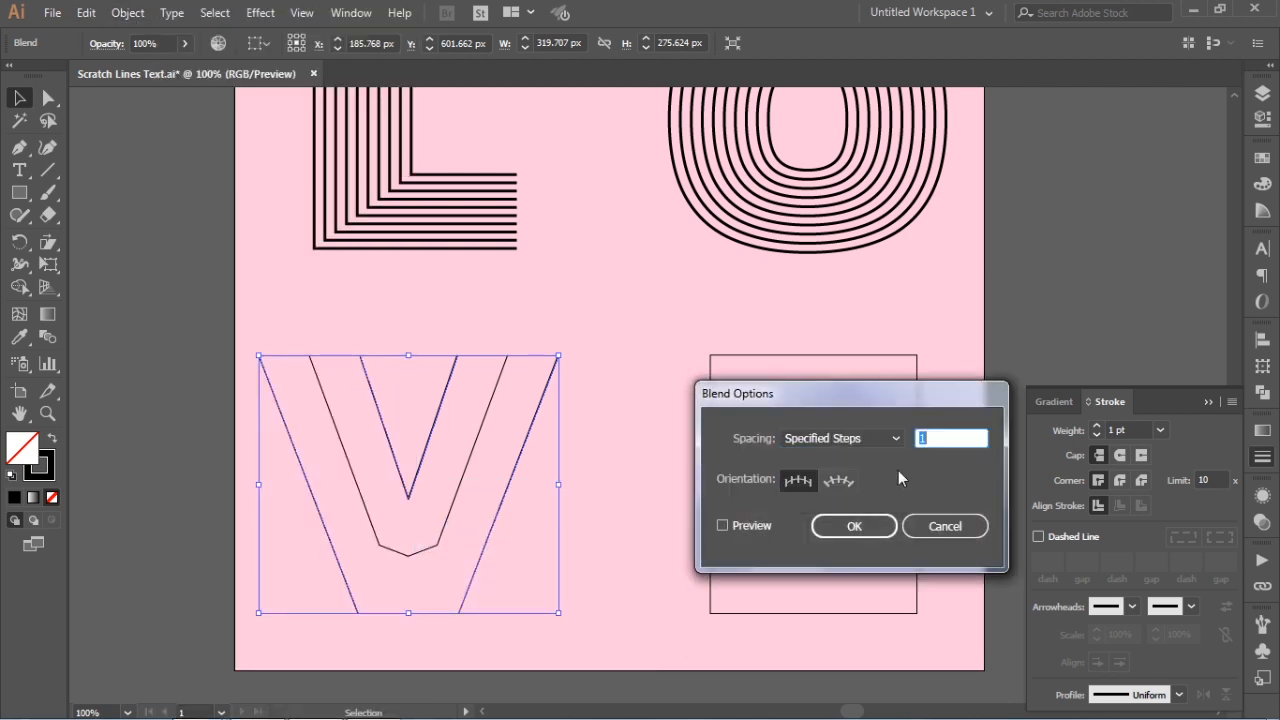
{"action": "type", "text": "8"}
{"action": "left_click", "coordinate": [737, 523]}
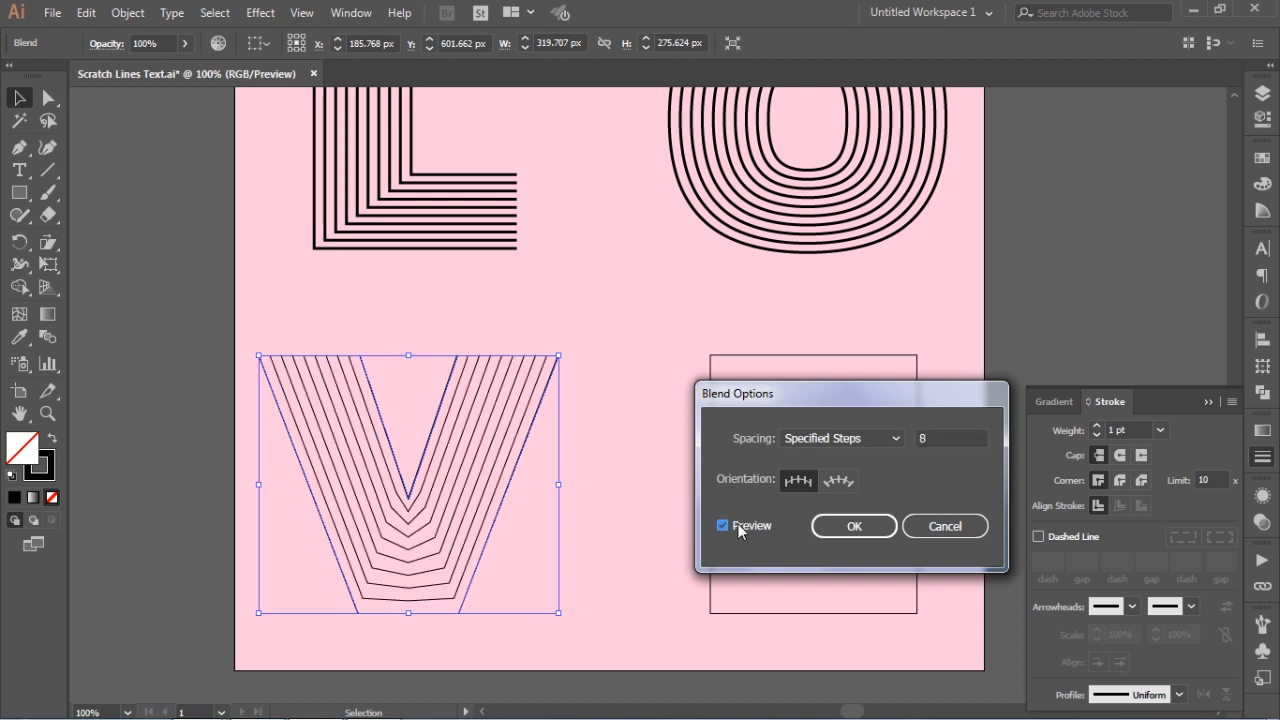
{"action": "left_click", "coordinate": [842, 527]}
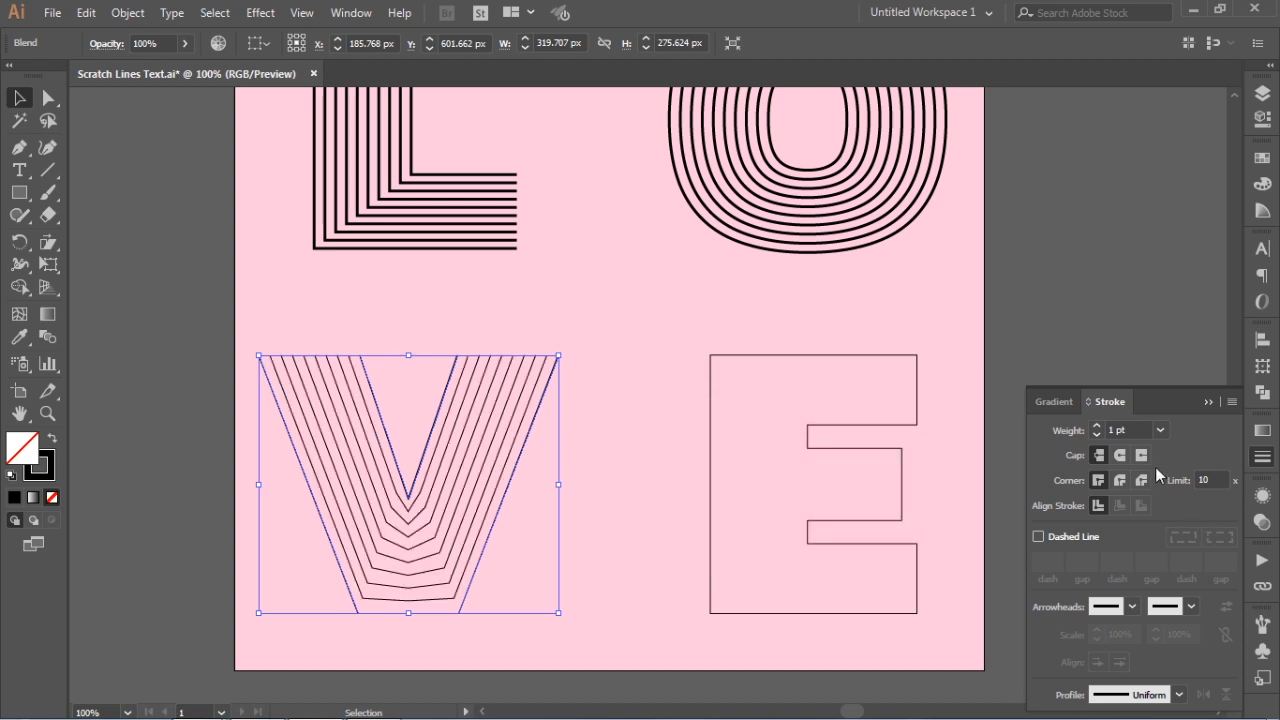
{"action": "left_click", "coordinate": [1097, 424]}
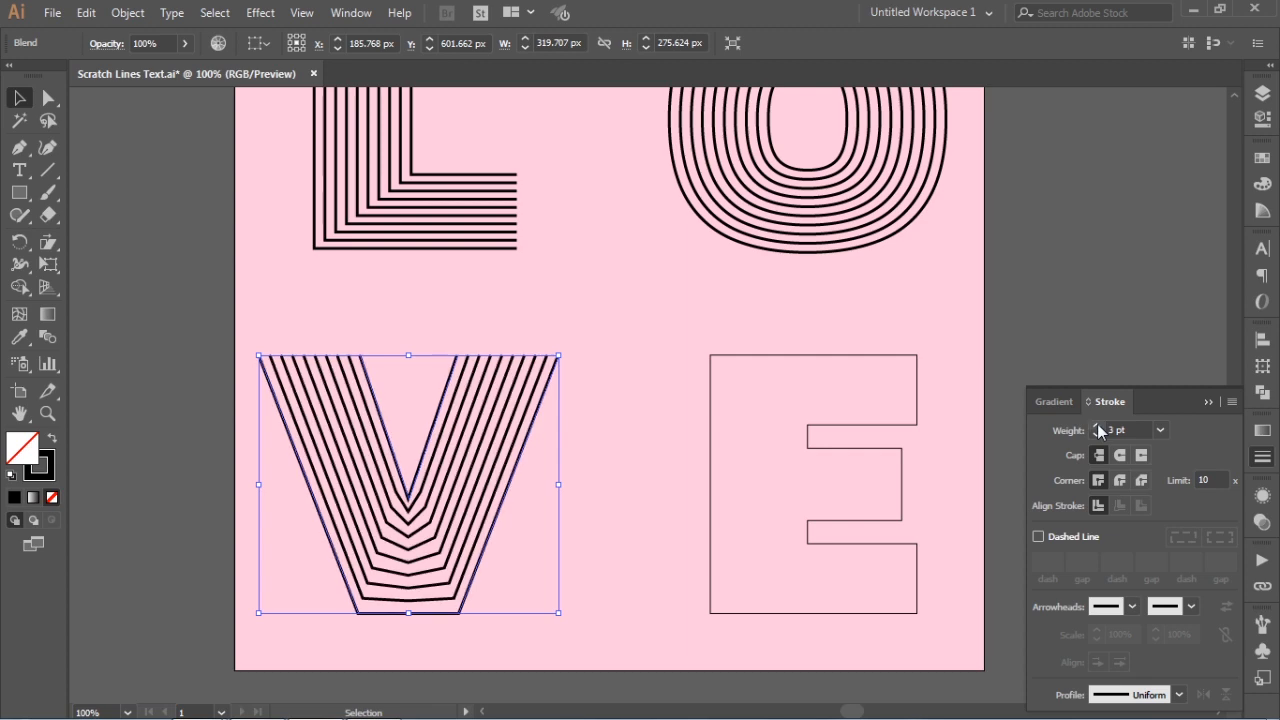
{"action": "left_click", "coordinate": [591, 457]}
Round the bottom corner of the V's innermost path with a radius of about 14.31 px
{"action": "left_click_drag", "start_coordinate": [260, 350], "coordinate": [543, 591]}
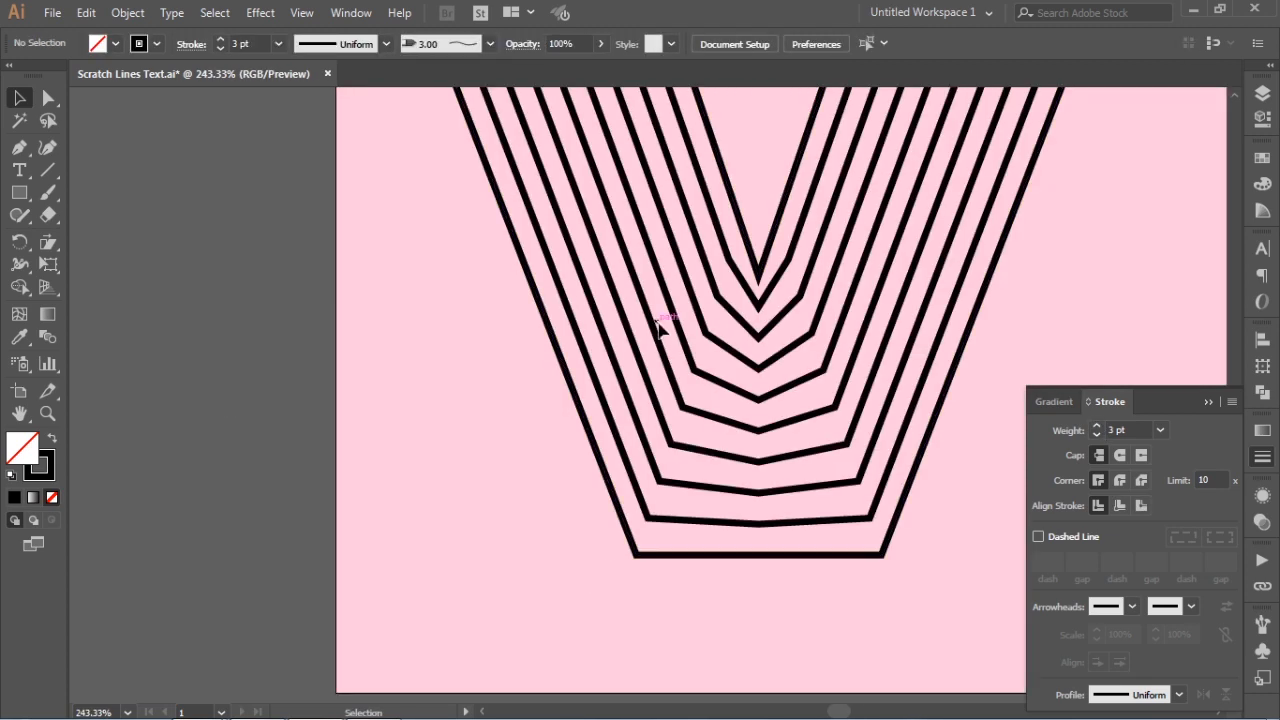
{"action": "left_click_drag", "start_coordinate": [794, 320], "coordinate": [747, 408]}
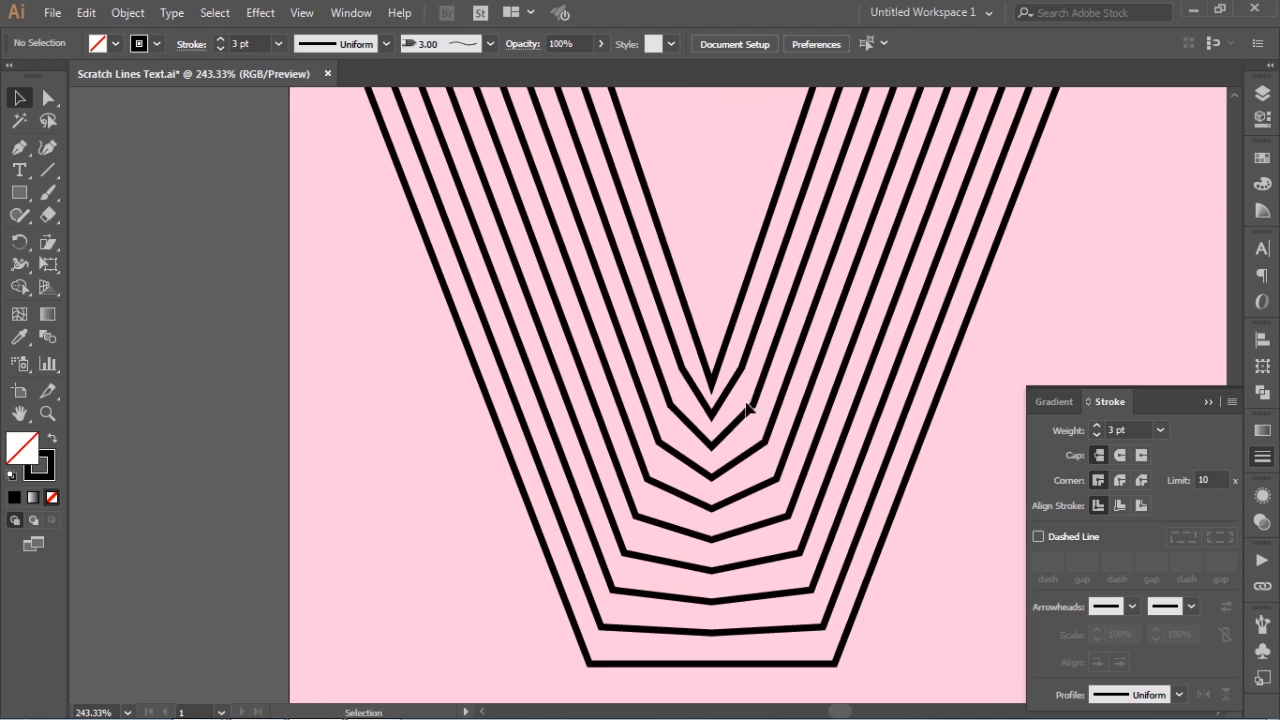
{"action": "key", "text": "a"}
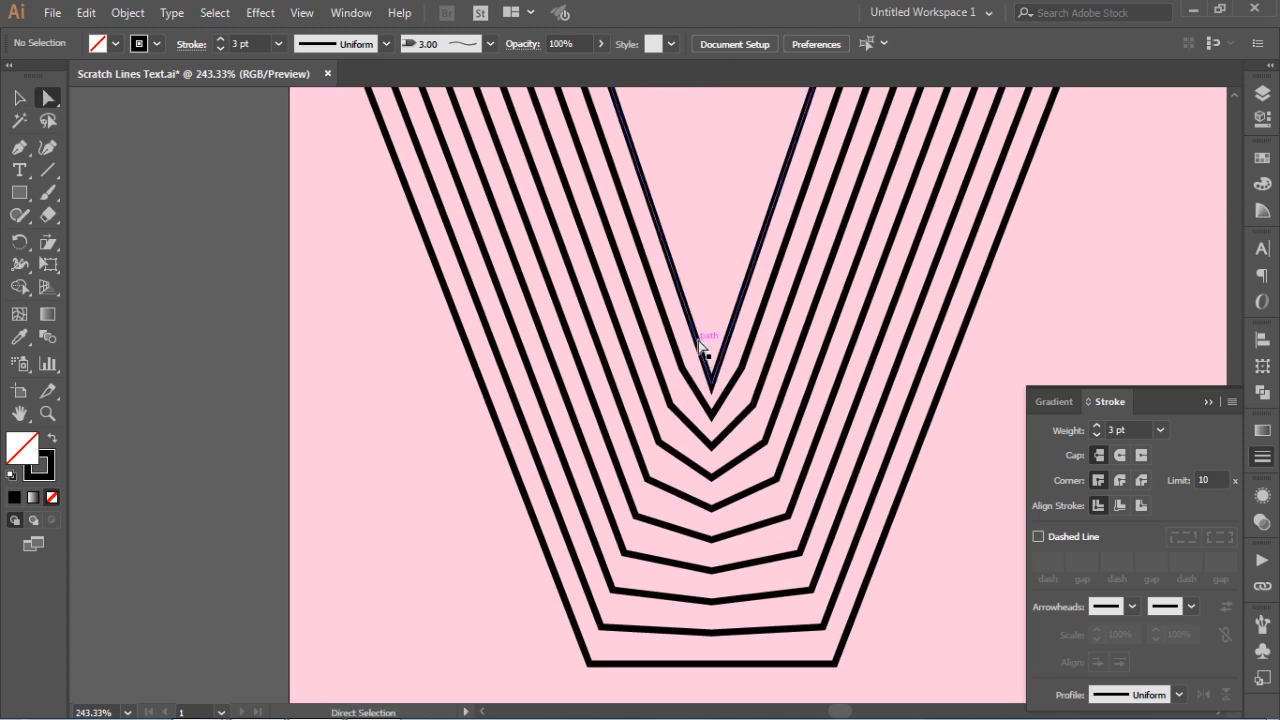
{"action": "left_click", "coordinate": [700, 347]}
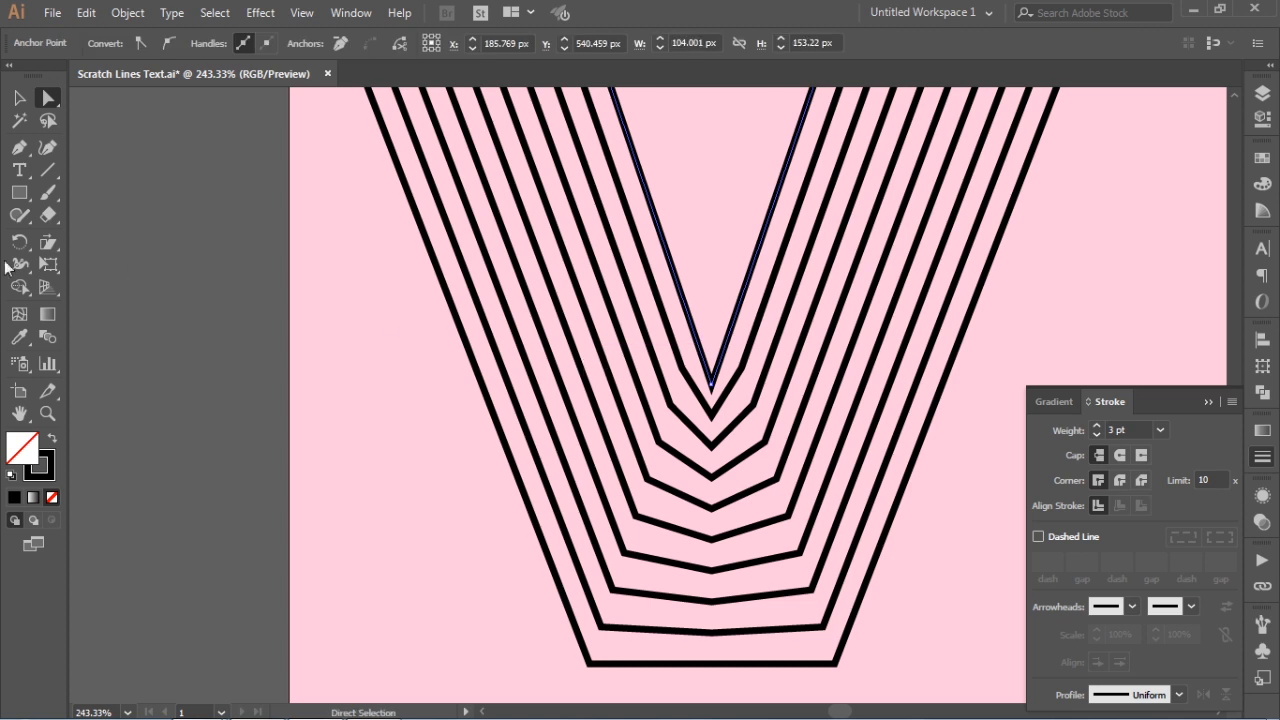
{"action": "left_click", "coordinate": [18, 147]}
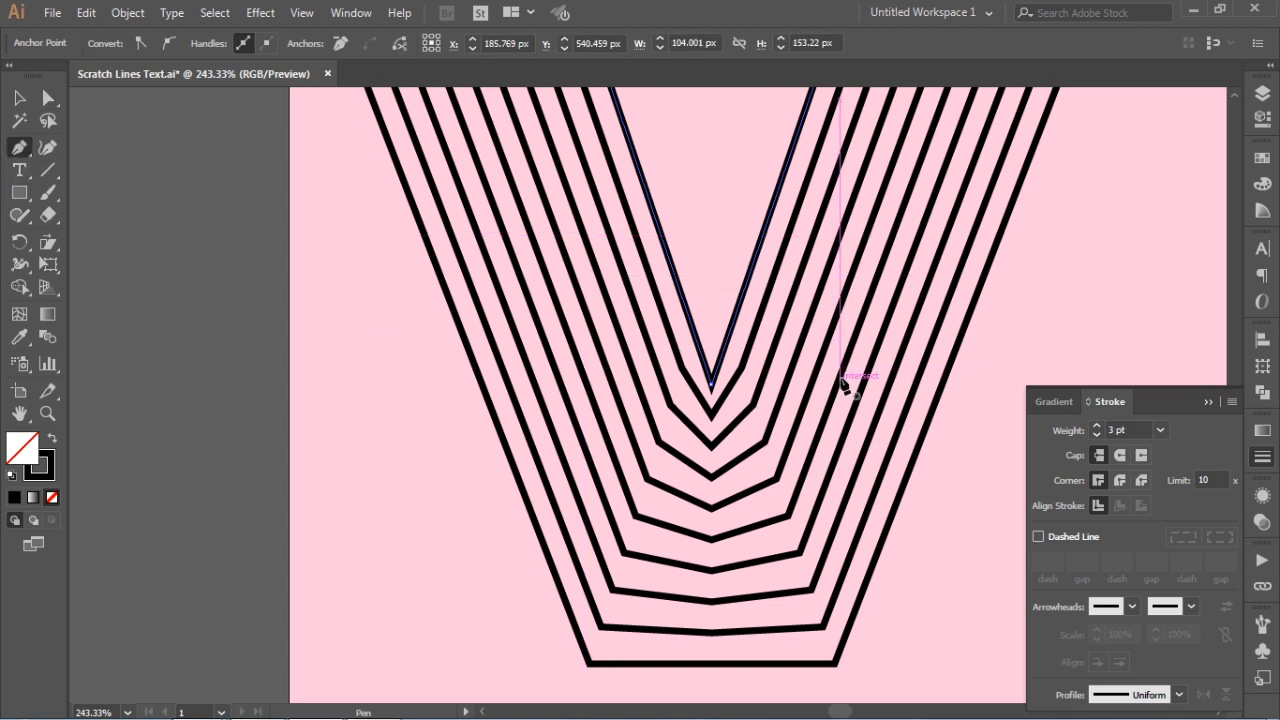
{"action": "left_click", "coordinate": [47, 97]}
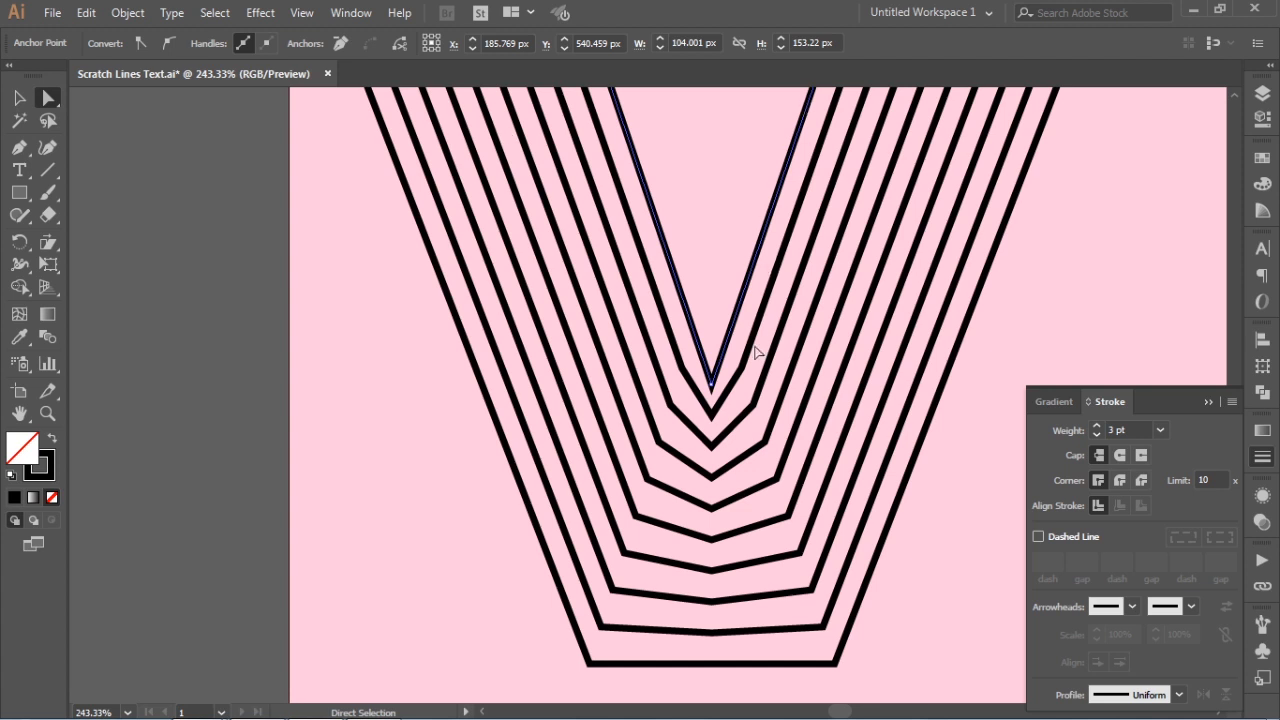
{"action": "left_click", "coordinate": [713, 385]}
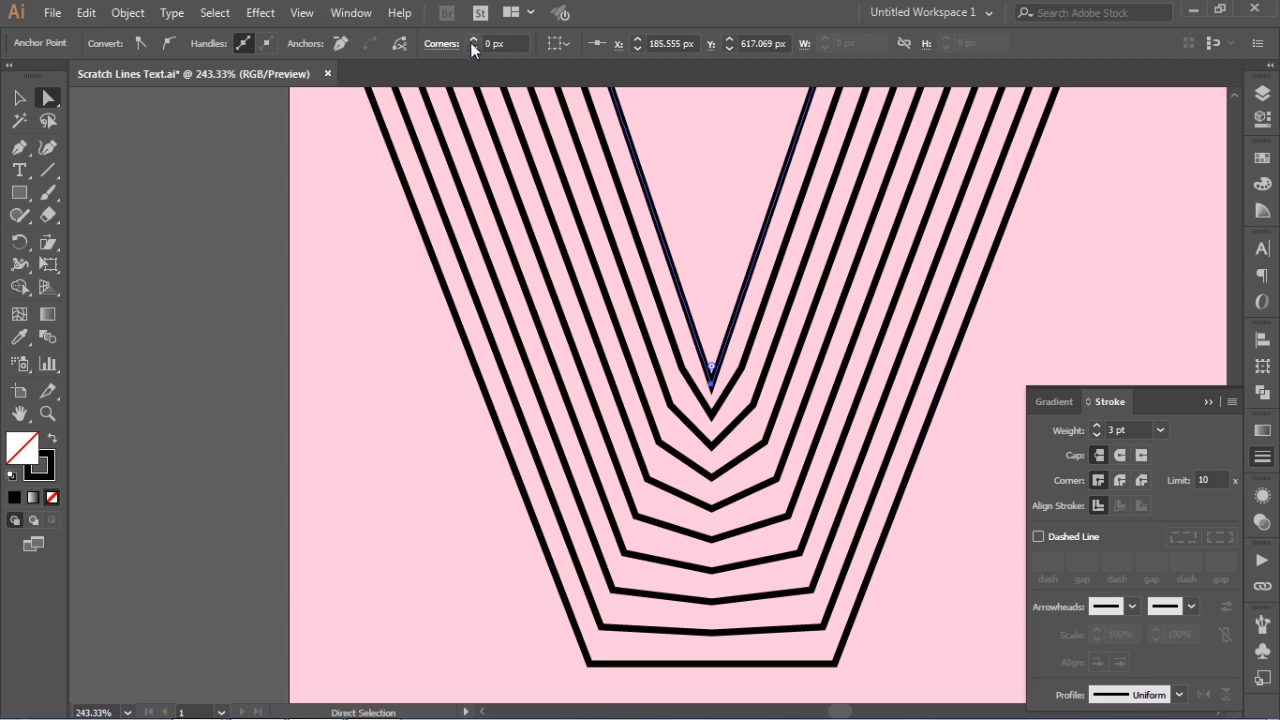
{"action": "left_click", "coordinate": [440, 44]}
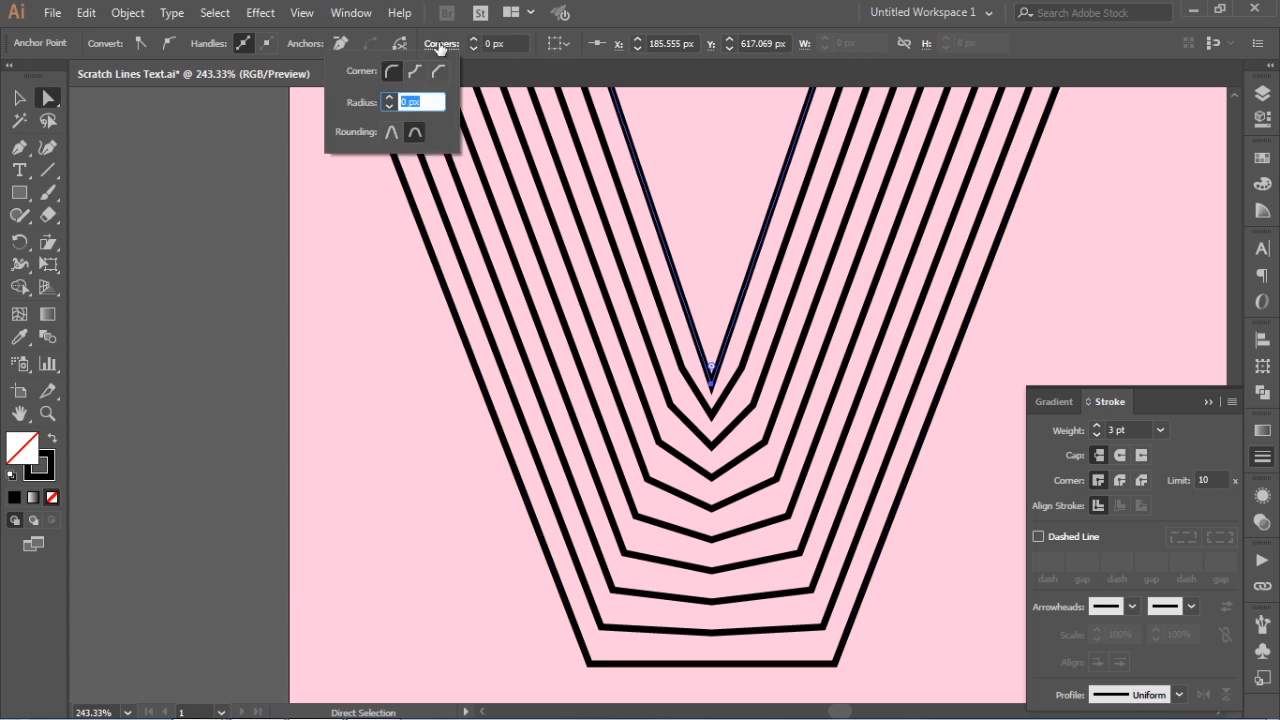
{"action": "left_click", "coordinate": [437, 72]}
{"action": "left_click", "coordinate": [711, 368]}
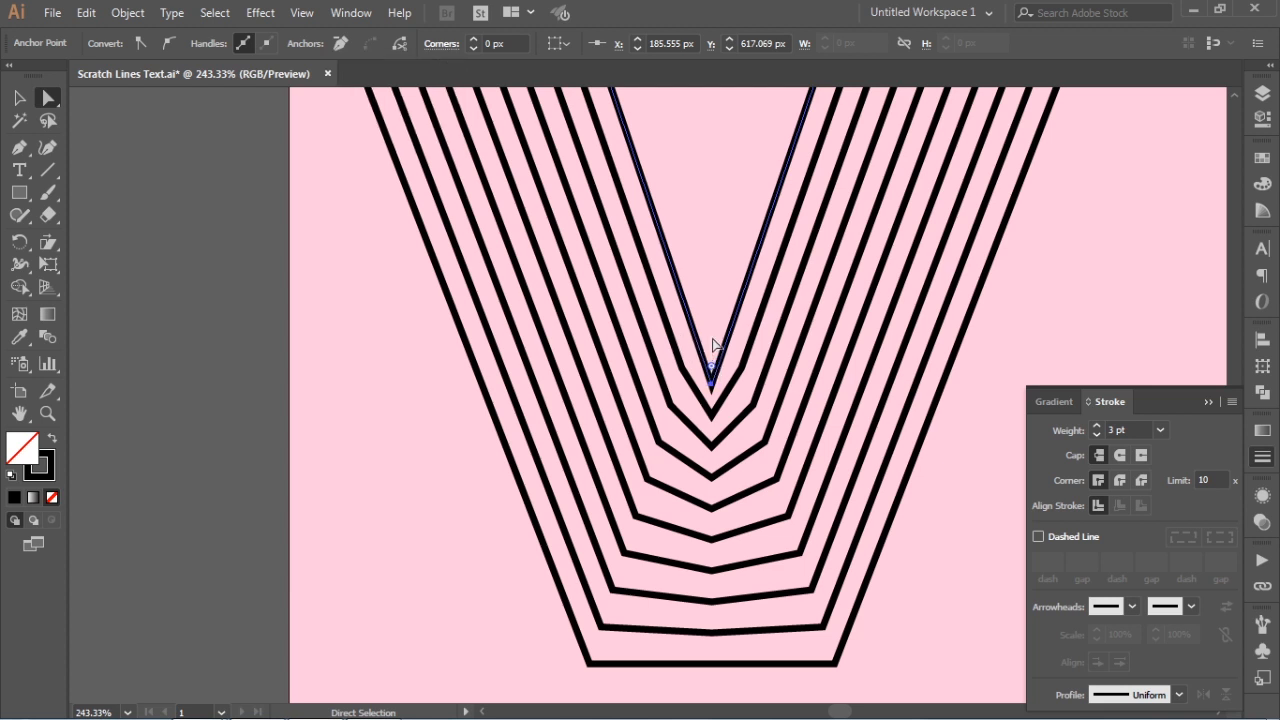
{"action": "left_click_drag", "start_coordinate": [712, 370], "coordinate": [712, 287]}
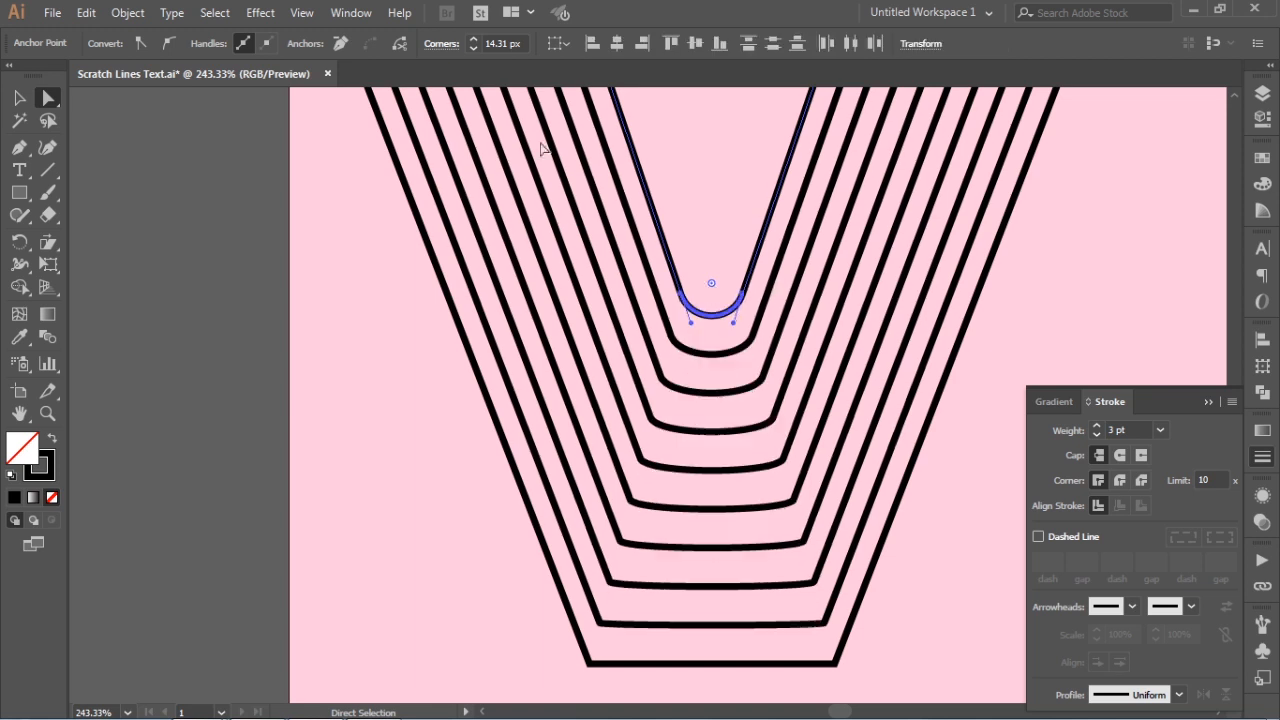
Change the innermost V path's bottom corner to a chamfer, enlarge it to about 19.73 px and deselect the path
{"action": "left_click", "coordinate": [432, 46]}
{"action": "left_click", "coordinate": [439, 71]}
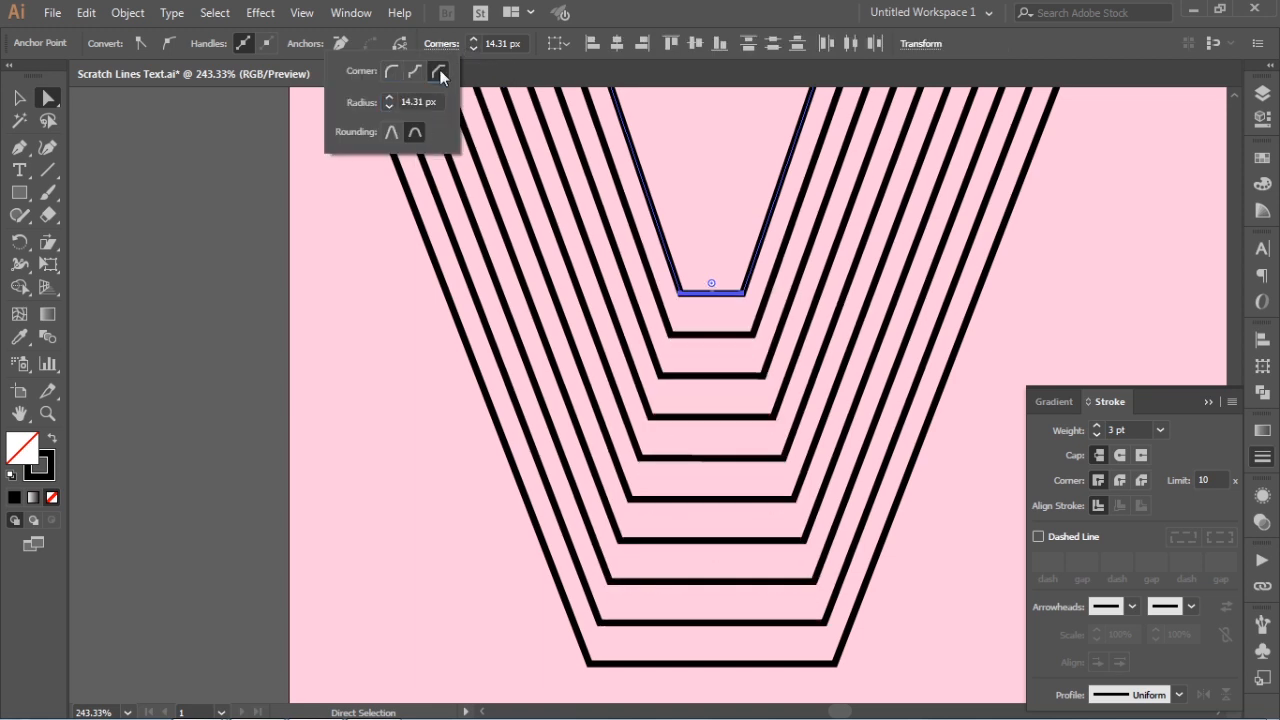
{"action": "left_click", "coordinate": [712, 284]}
{"action": "left_click_drag", "start_coordinate": [712, 284], "coordinate": [716, 255]}
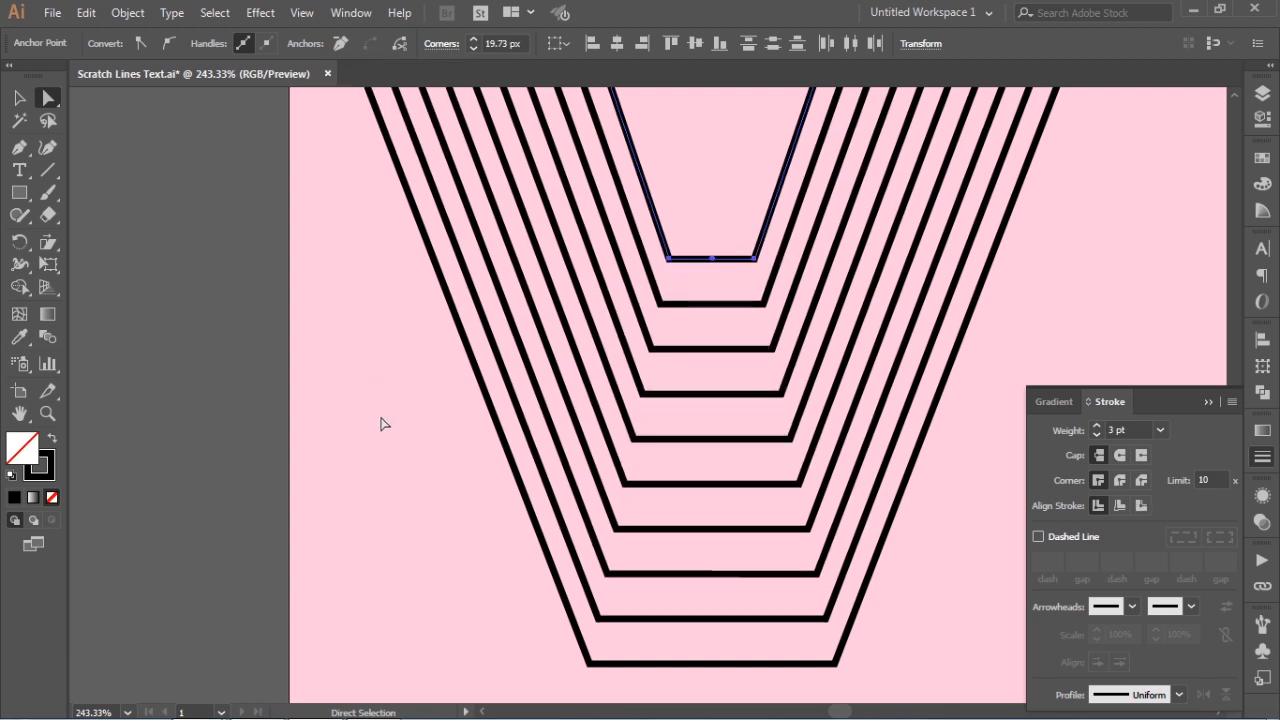
{"action": "left_click", "coordinate": [380, 420]}
{"action": "left_click", "coordinate": [19, 96]}
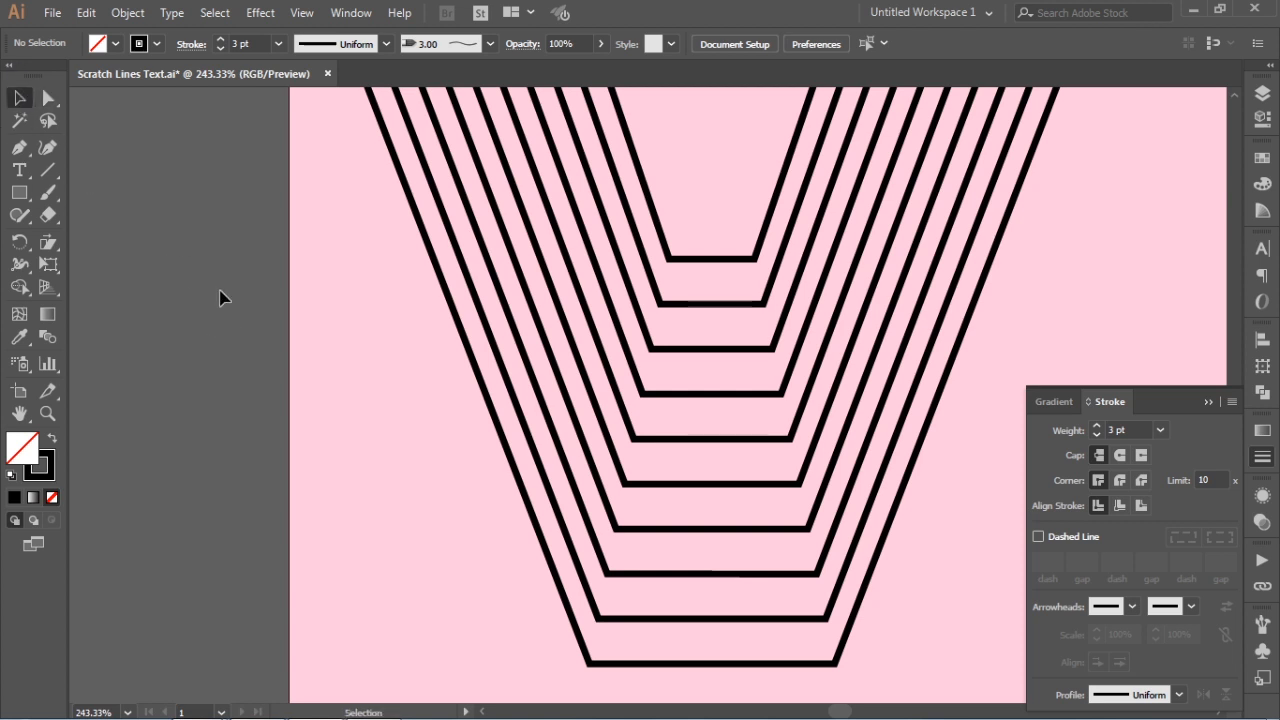
View the whole artboard with all four letters and collapse the stroke settings
{"action": "key", "text": "ctrl+minus"}
{"action": "key", "text": "ctrl+minus"}
{"action": "key", "text": "ctrl+minus"}
{"action": "key", "text": "ctrl+minus"}
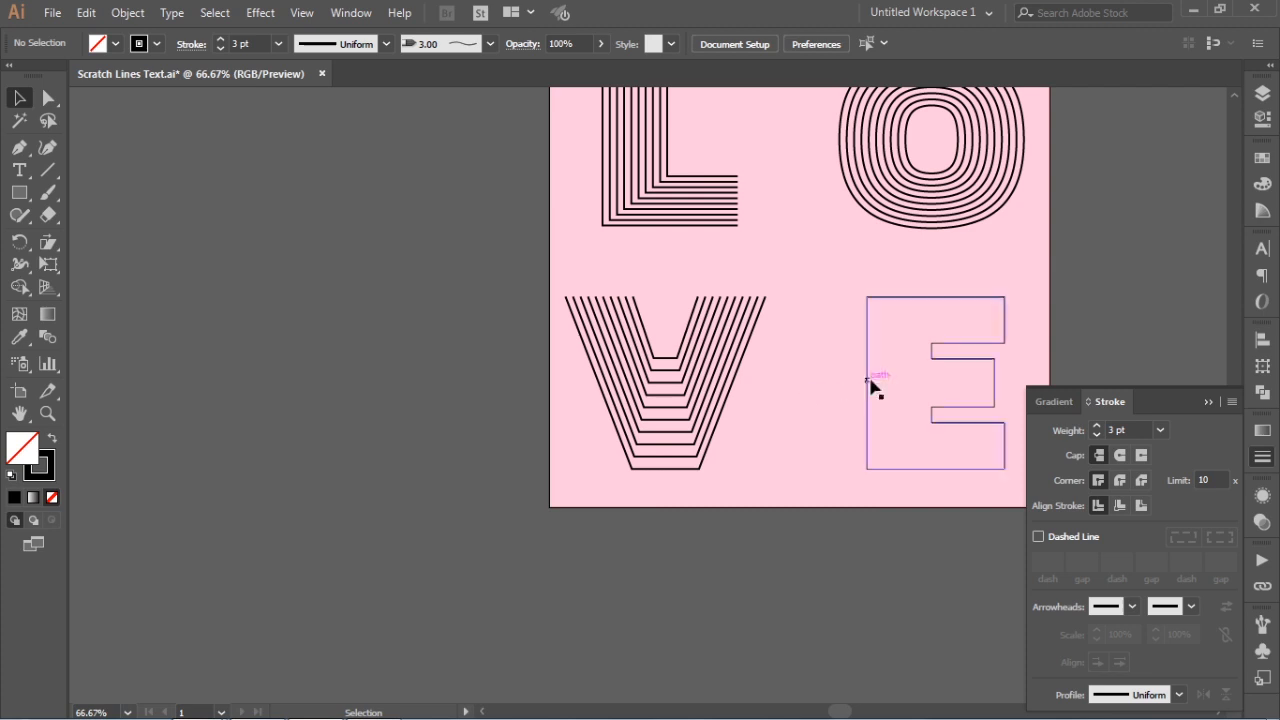
{"action": "left_click_drag", "start_coordinate": [871, 380], "coordinate": [720, 424]}
{"action": "key", "text": "ctrl+0"}
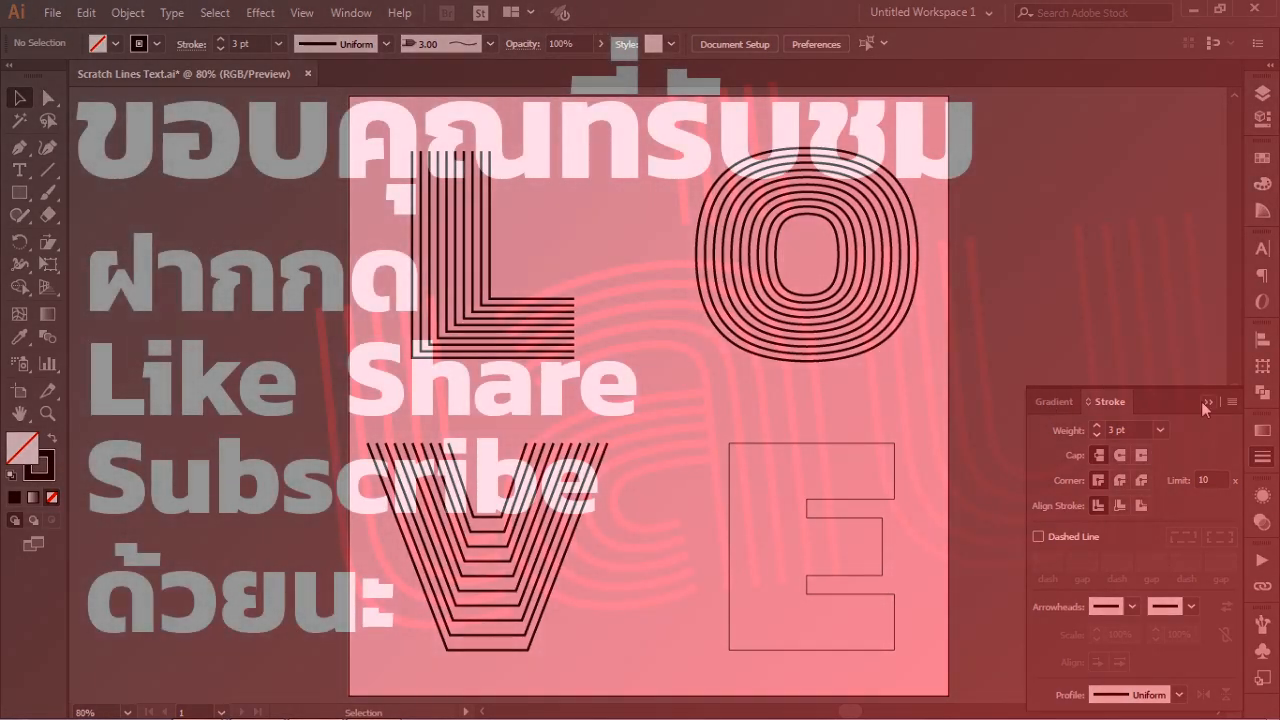
{"action": "left_click", "coordinate": [1206, 401]}
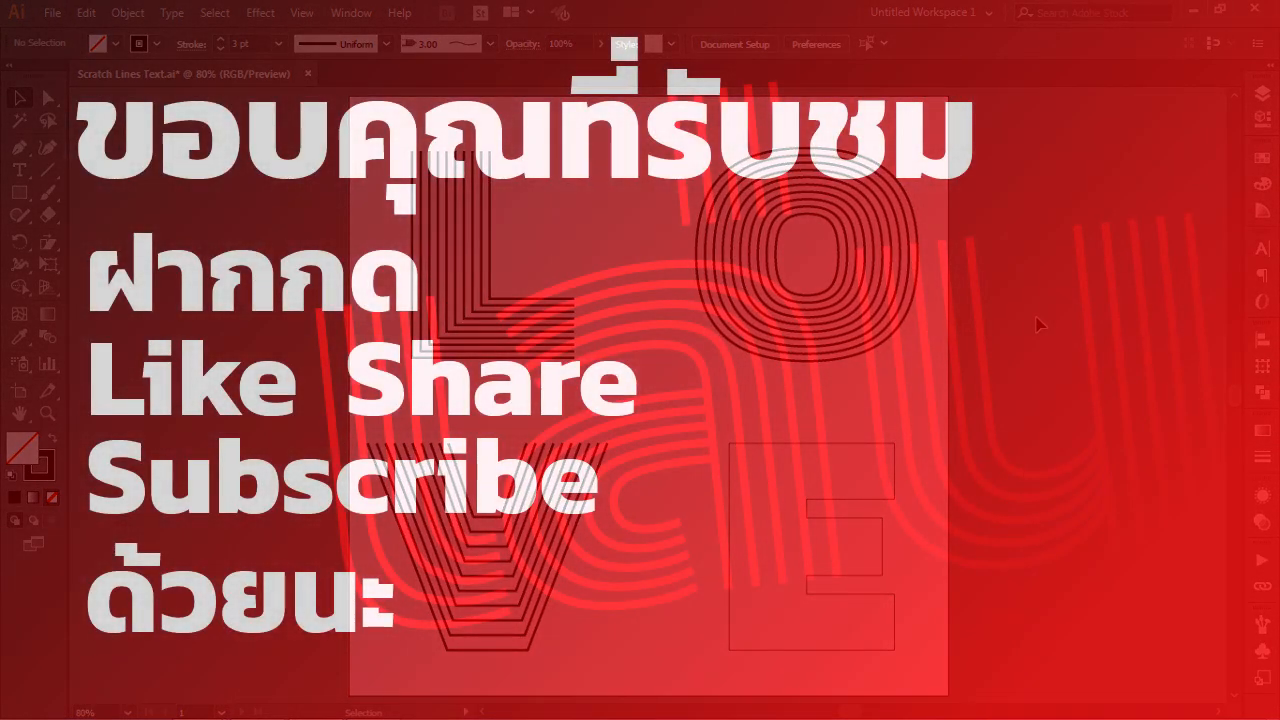